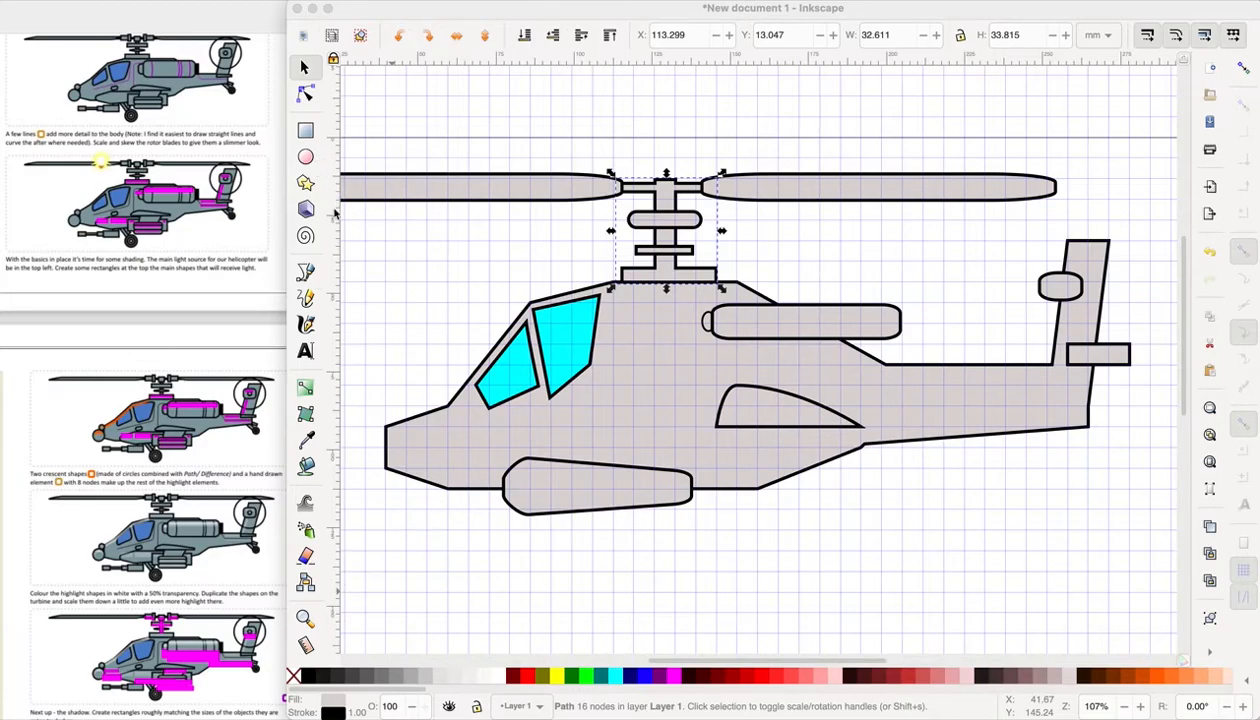
Step: Draw a vertical line about 9.6 mm high across the front part of the engine pod
{"action": "left_click", "coordinate": [307, 283]}
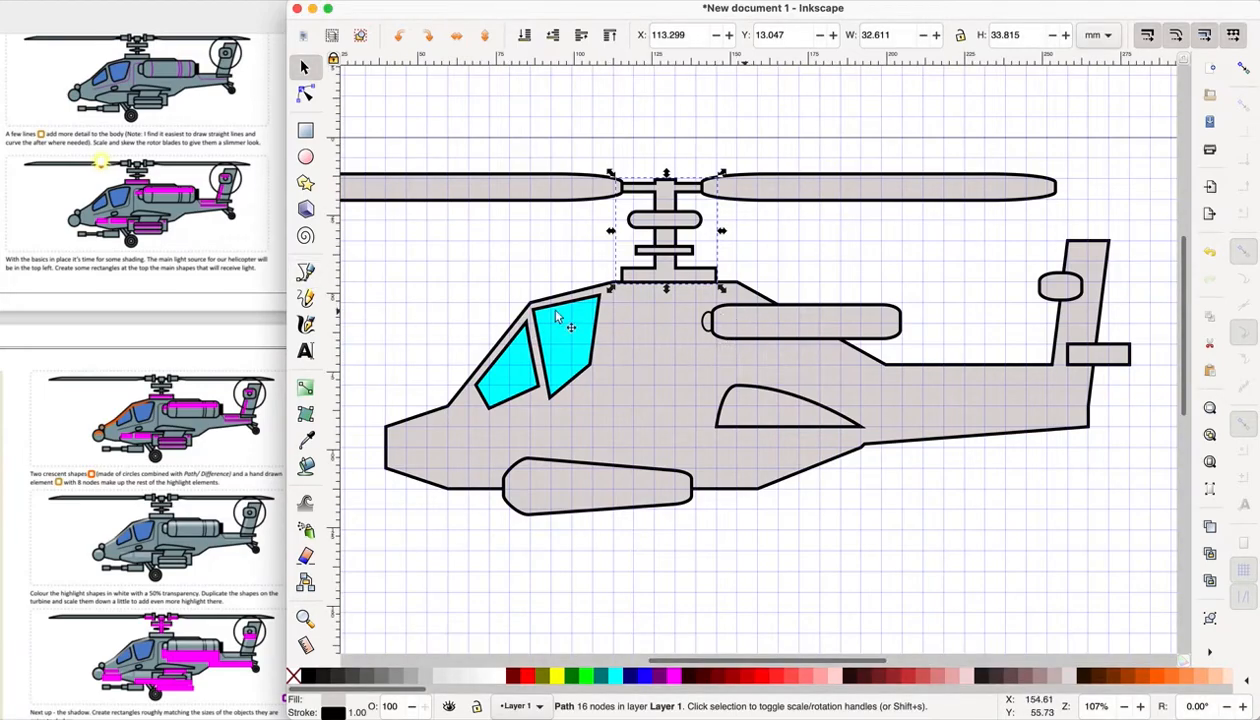
{"action": "left_click", "coordinate": [305, 271]}
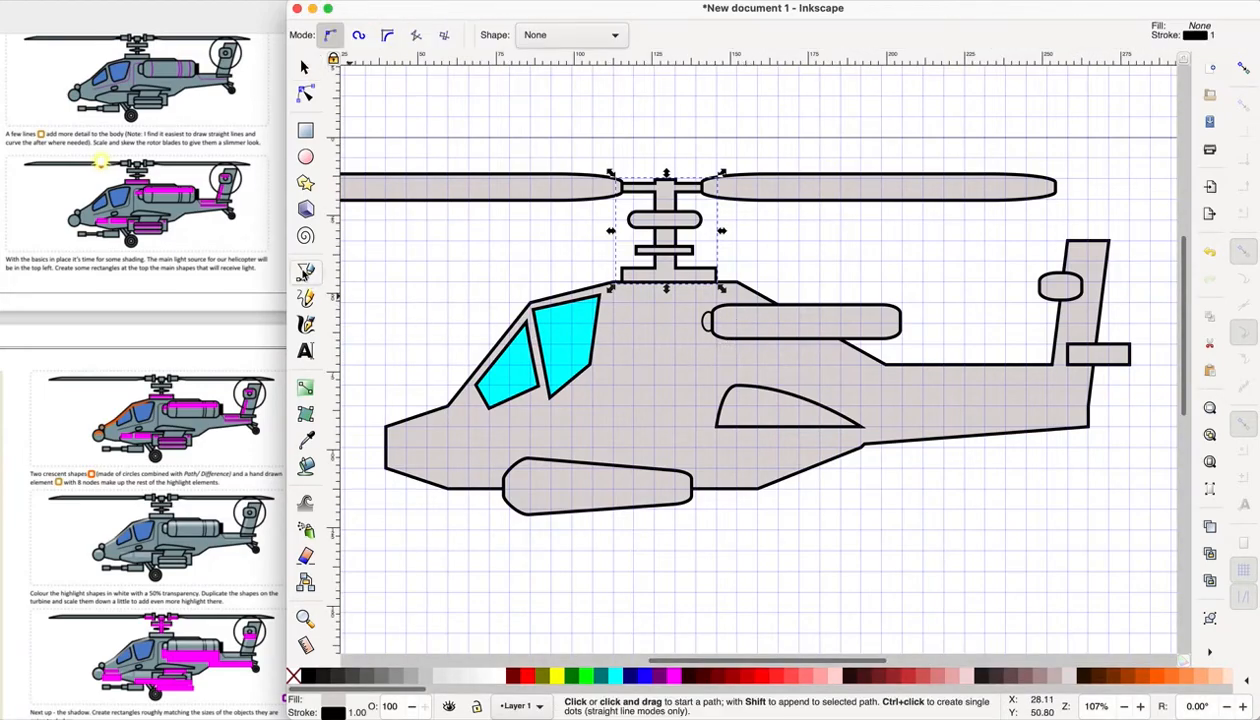
{"action": "left_click", "coordinate": [737, 307]}
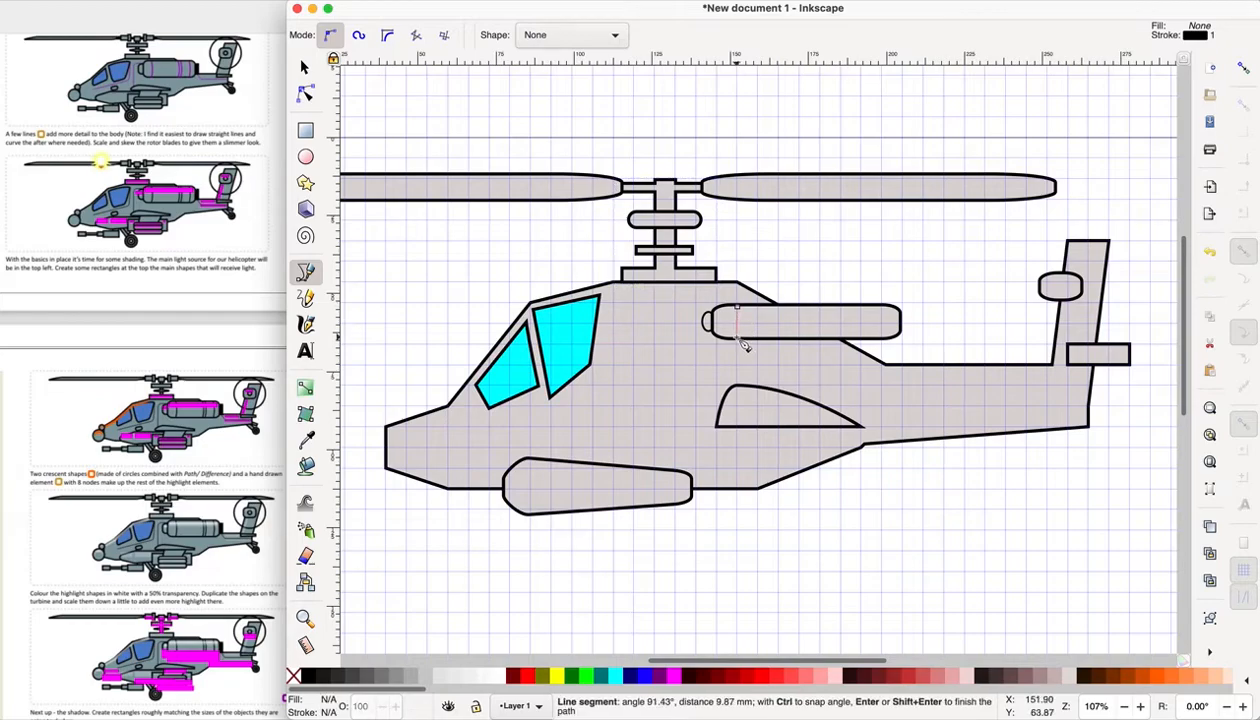
{"action": "double_click", "coordinate": [738, 338]}
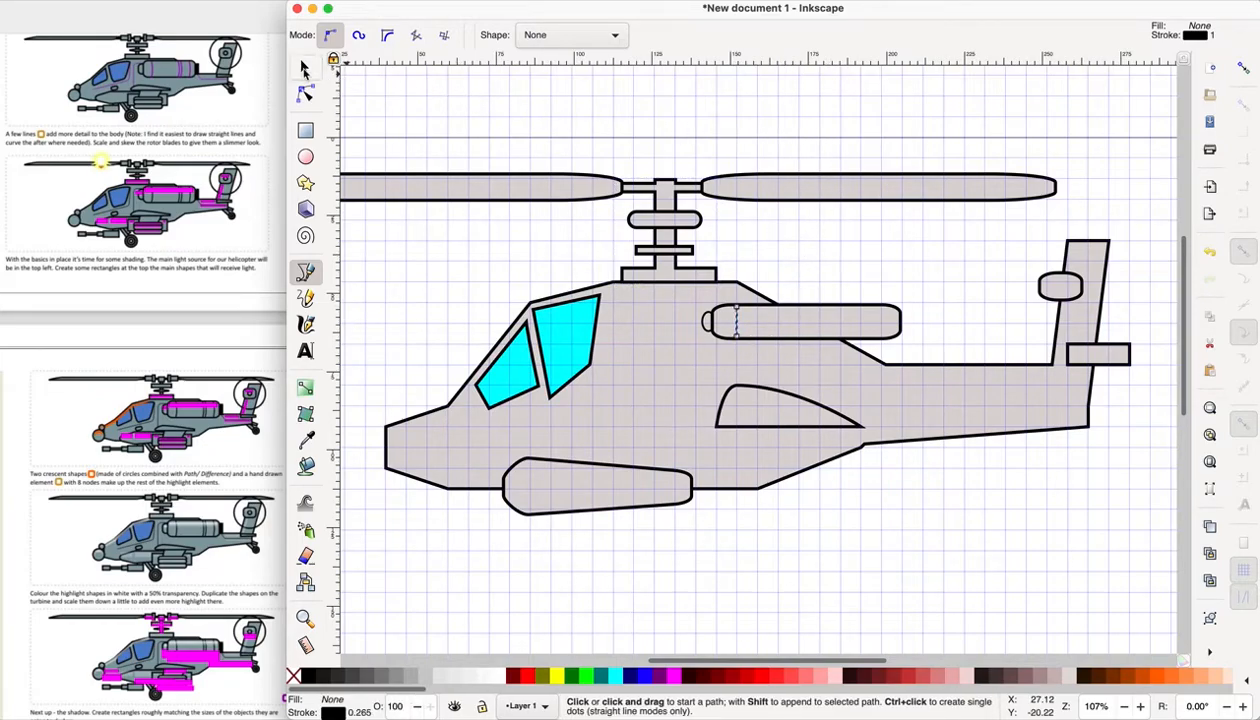
{"action": "left_click", "coordinate": [305, 68]}
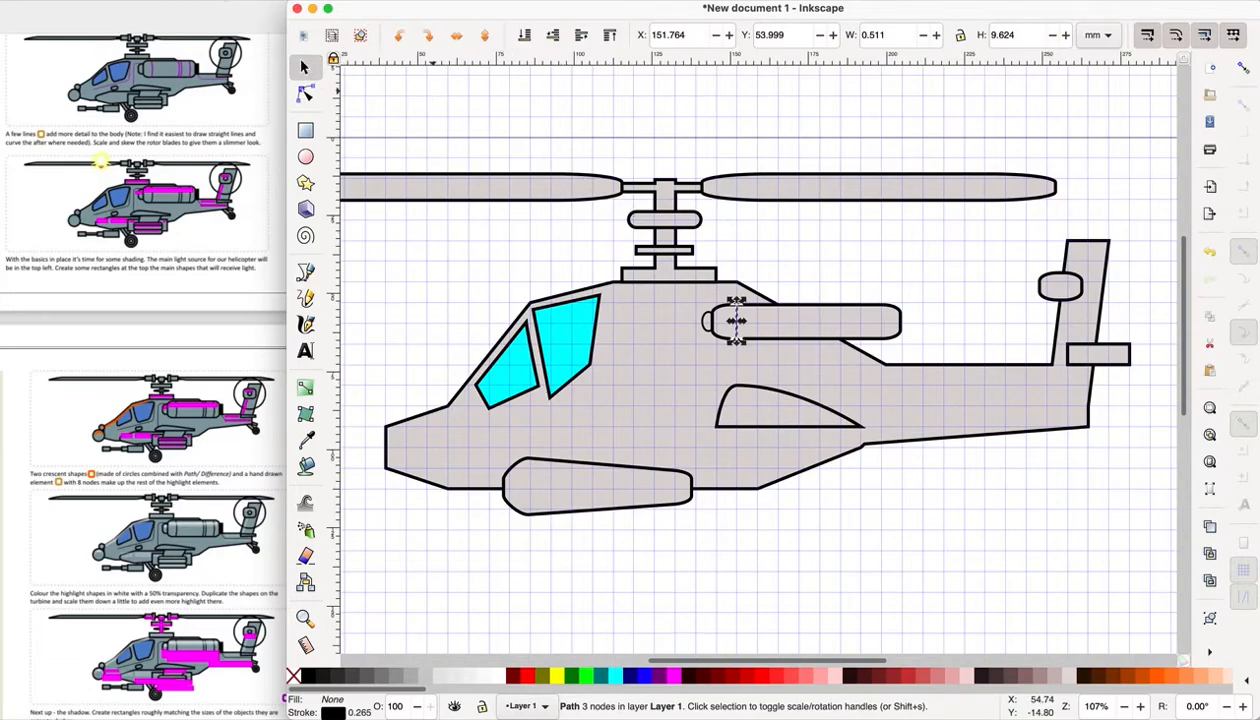
Step: Set the stroke width of the vertical line on the engine pod to 1.065 mm
{"action": "left_click", "coordinate": [224, 0]}
{"action": "left_click", "coordinate": [236, 31]}
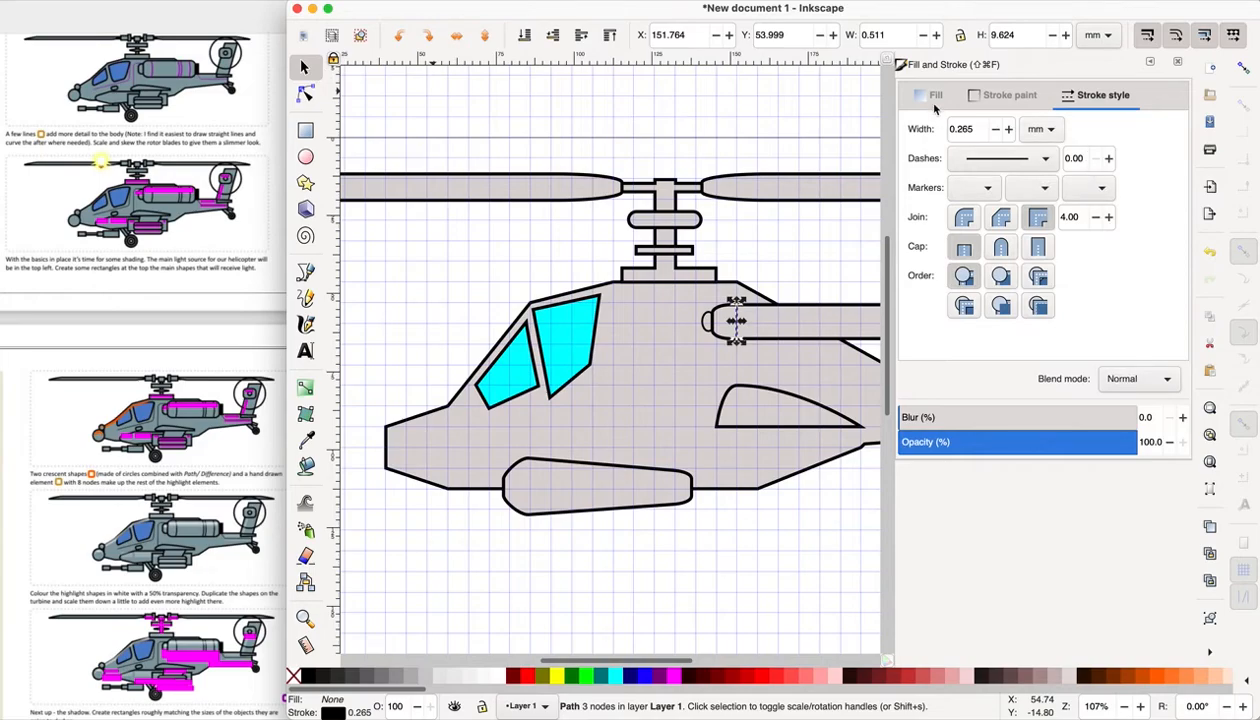
{"action": "left_click", "coordinate": [987, 100]}
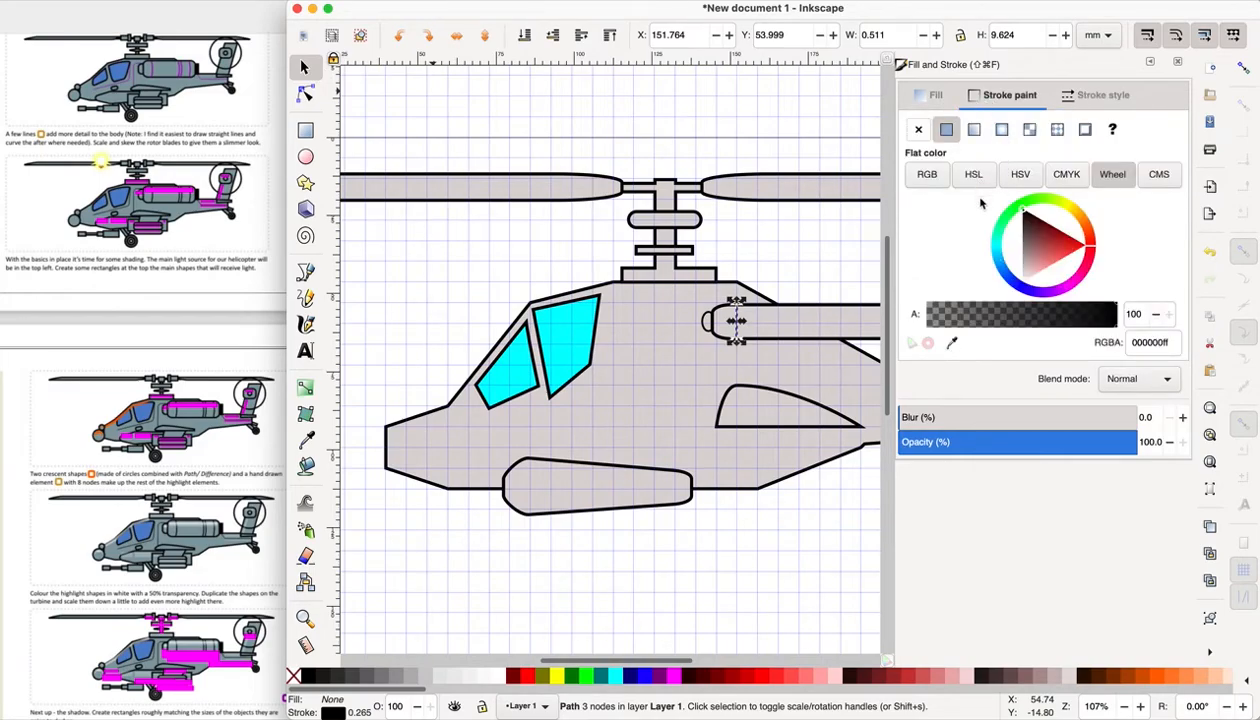
{"action": "left_click", "coordinate": [1094, 110]}
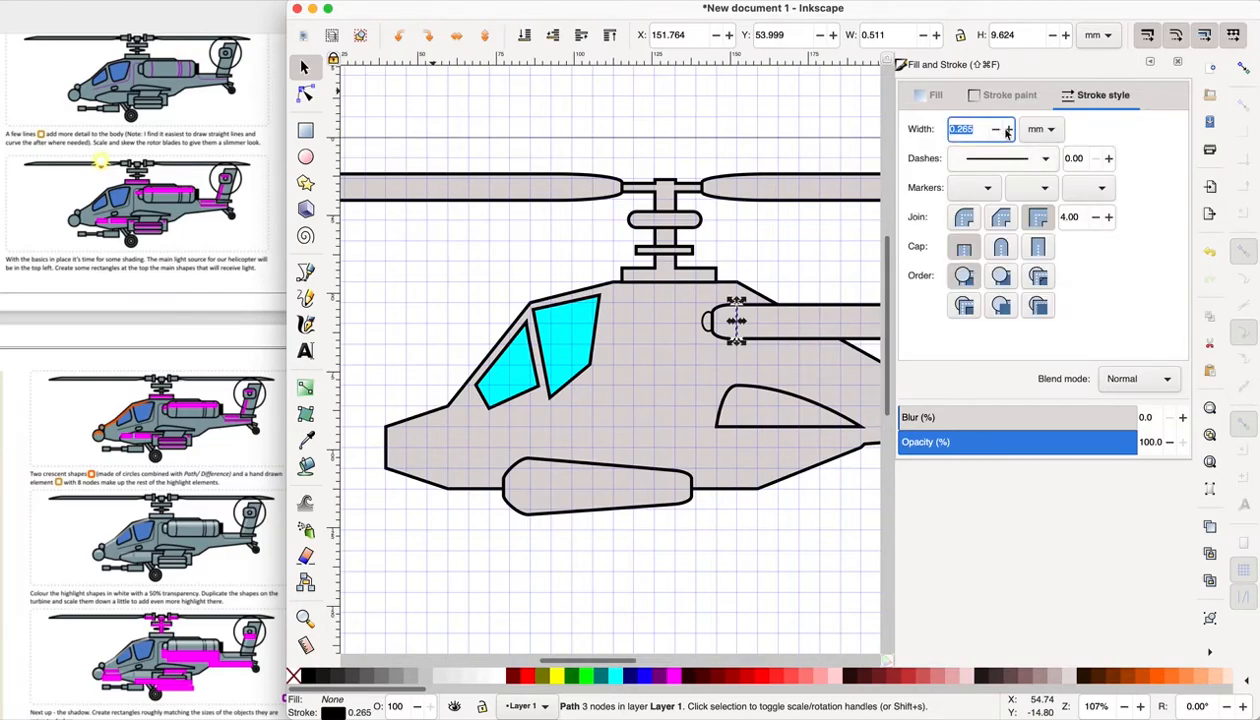
{"action": "left_click", "coordinate": [1008, 129]}
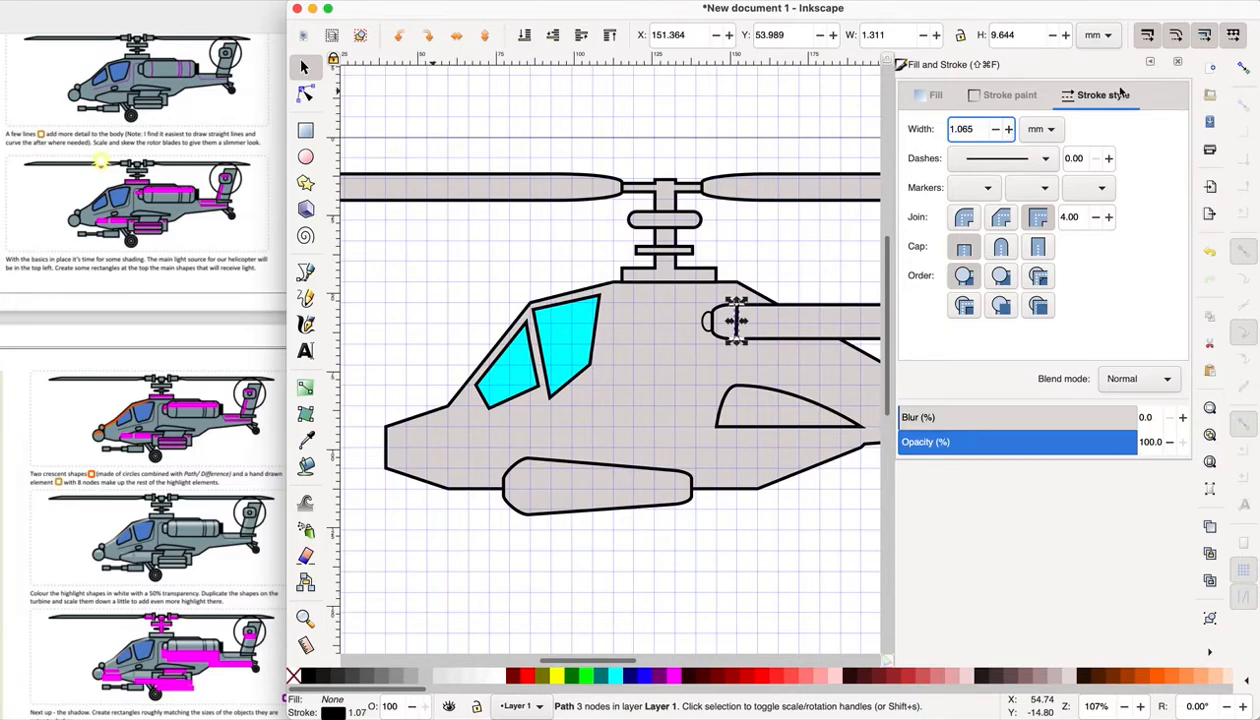
{"action": "left_click", "coordinate": [1177, 63]}
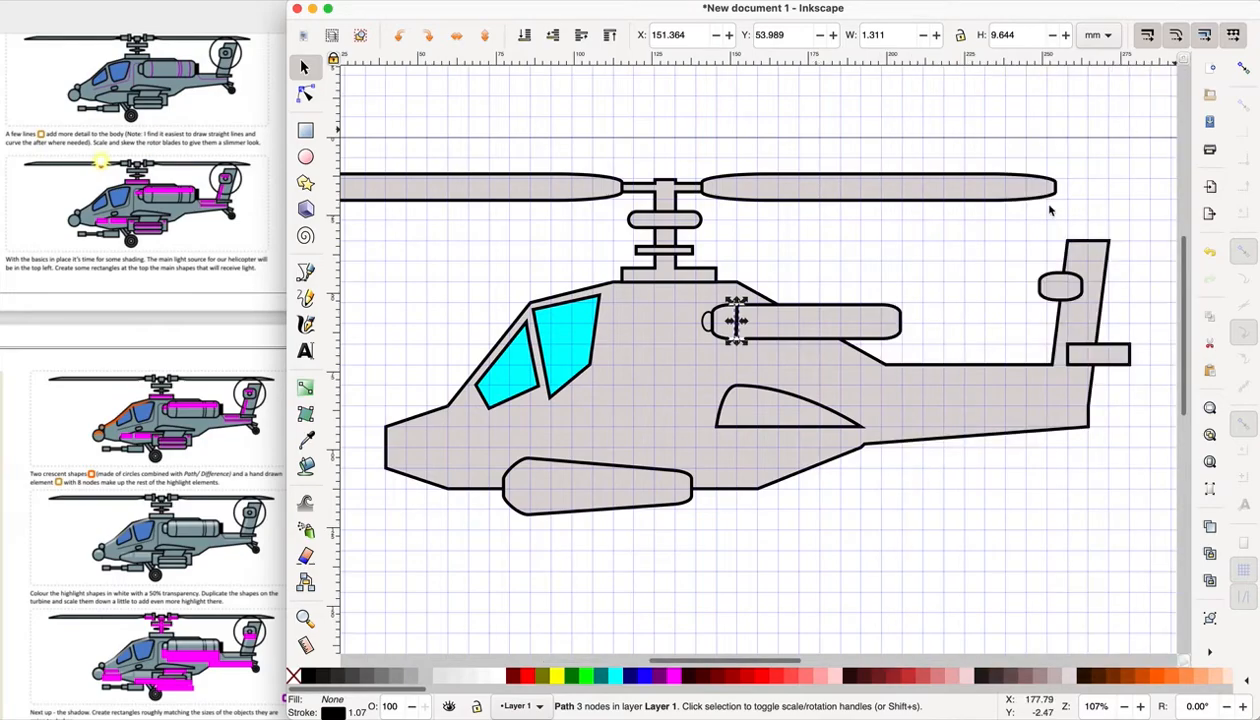
{"action": "left_click", "coordinate": [461, 123]}
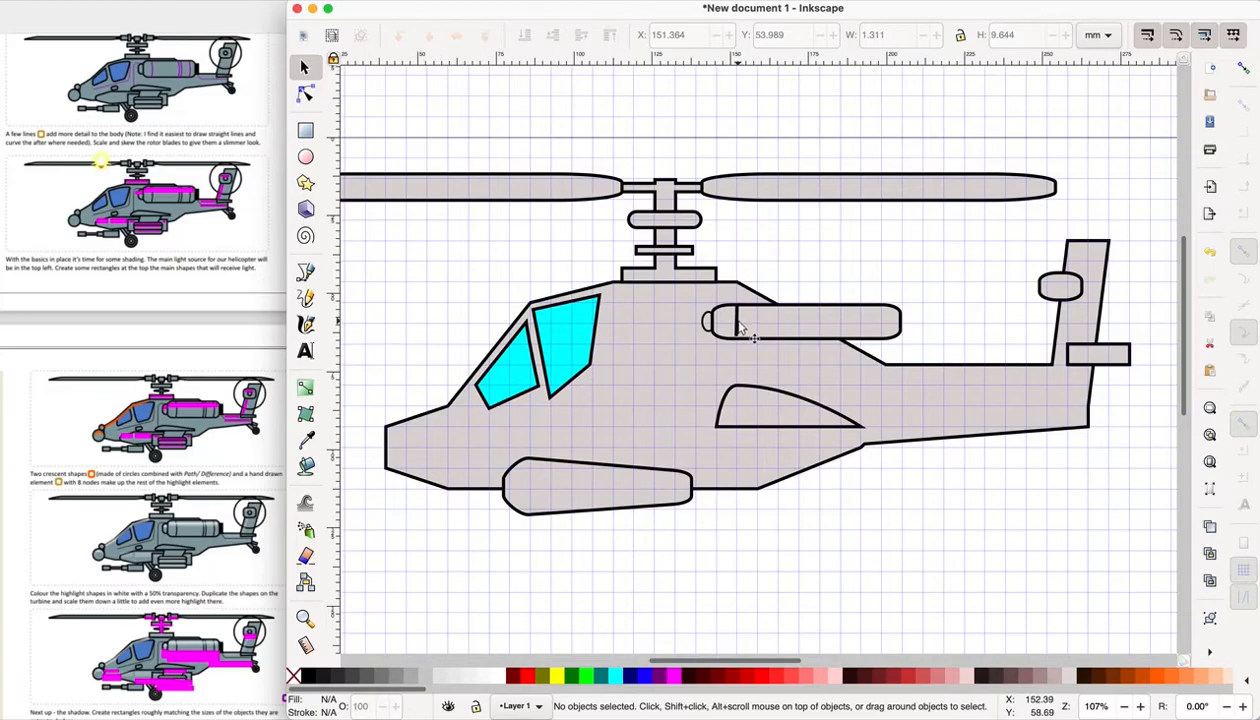
Step: Try stretching the engine pod's vertical line to about 13.9 mm high and delete it
{"action": "left_click", "coordinate": [304, 95]}
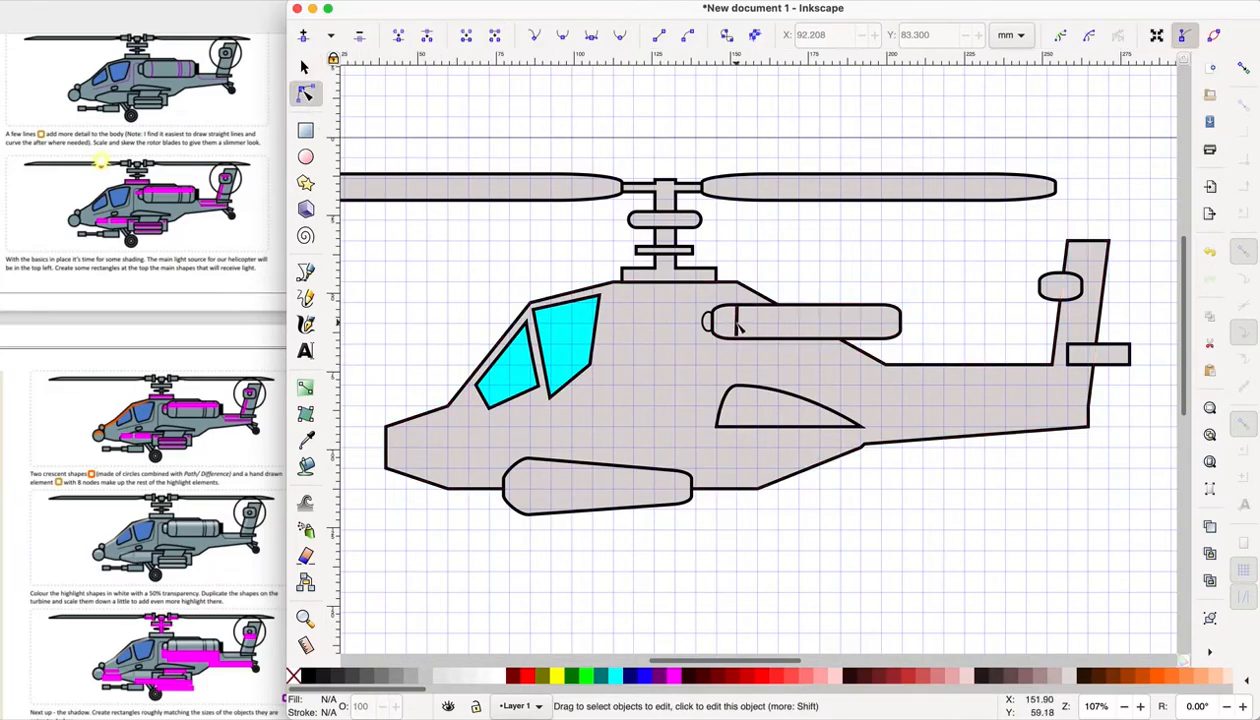
{"action": "left_click", "coordinate": [738, 322]}
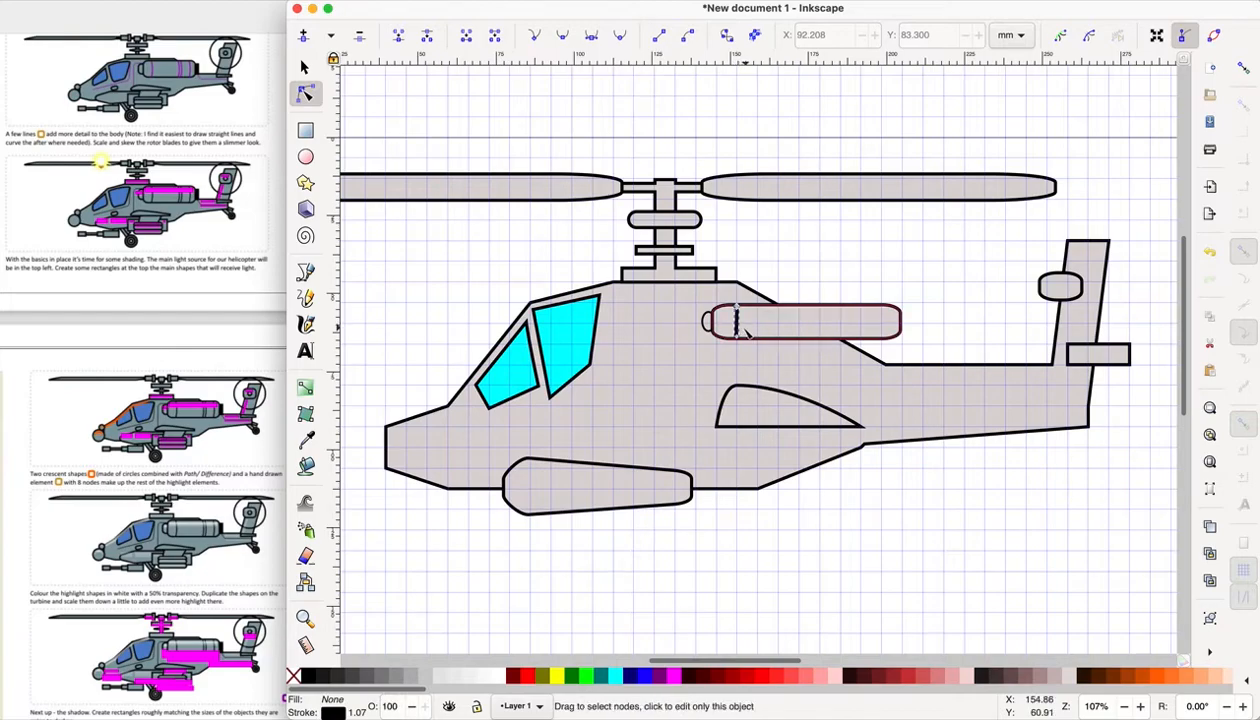
{"action": "left_click", "coordinate": [1141, 707]}
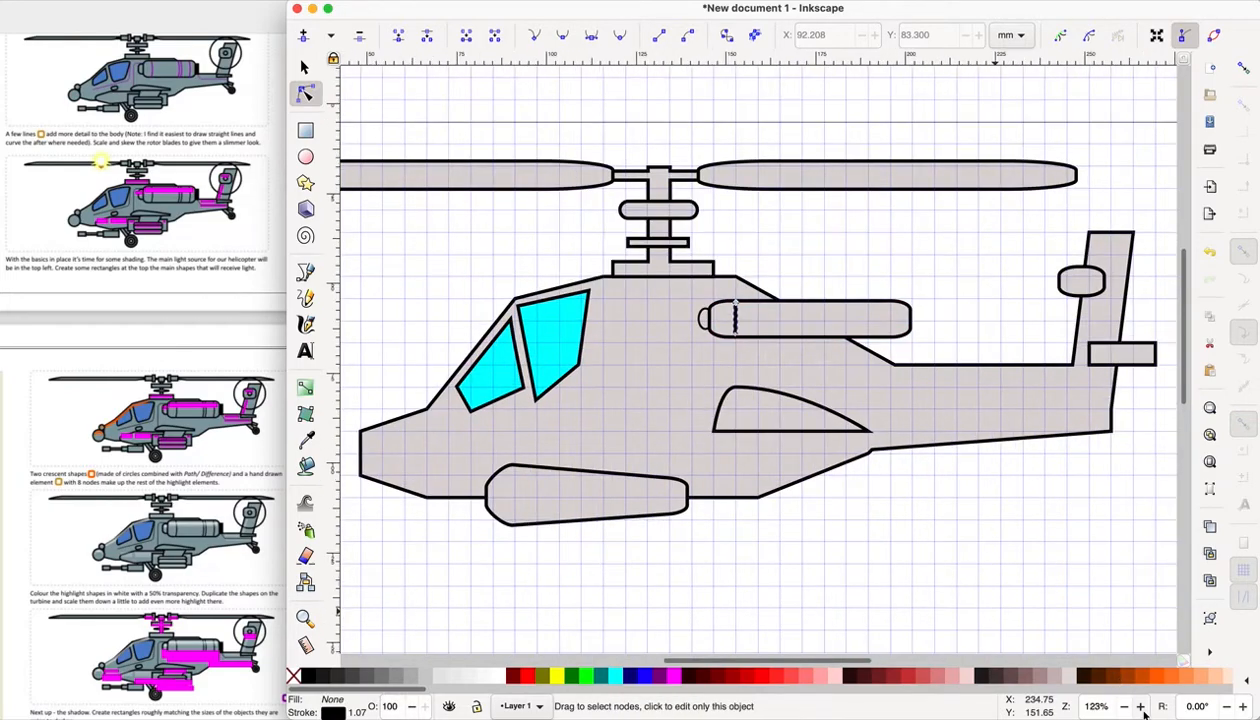
{"action": "left_click", "coordinate": [1141, 707]}
{"action": "left_click", "coordinate": [1141, 707]}
{"action": "left_click", "coordinate": [1141, 707]}
{"action": "left_click", "coordinate": [1141, 707]}
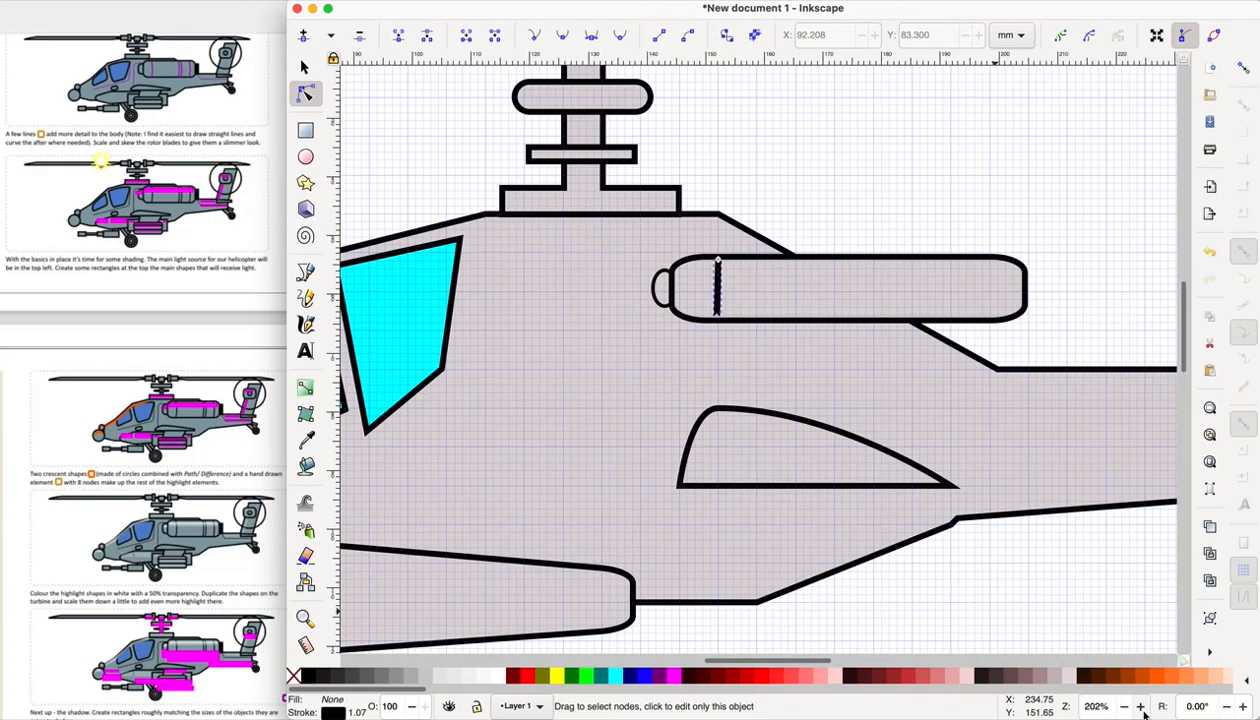
{"action": "left_click", "coordinate": [1141, 707]}
{"action": "left_click", "coordinate": [1141, 707]}
{"action": "left_click", "coordinate": [1141, 707]}
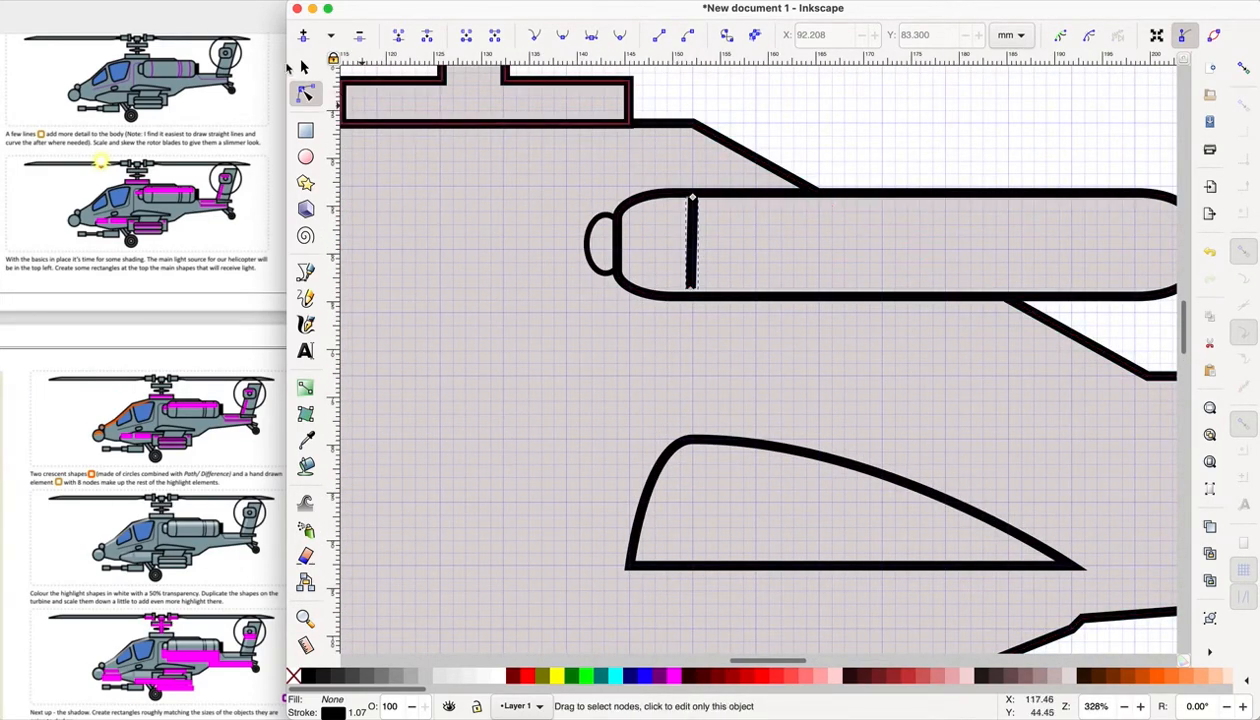
{"action": "key", "text": "s"}
{"action": "left_click_drag", "start_coordinate": [687, 292], "coordinate": [712, 336]}
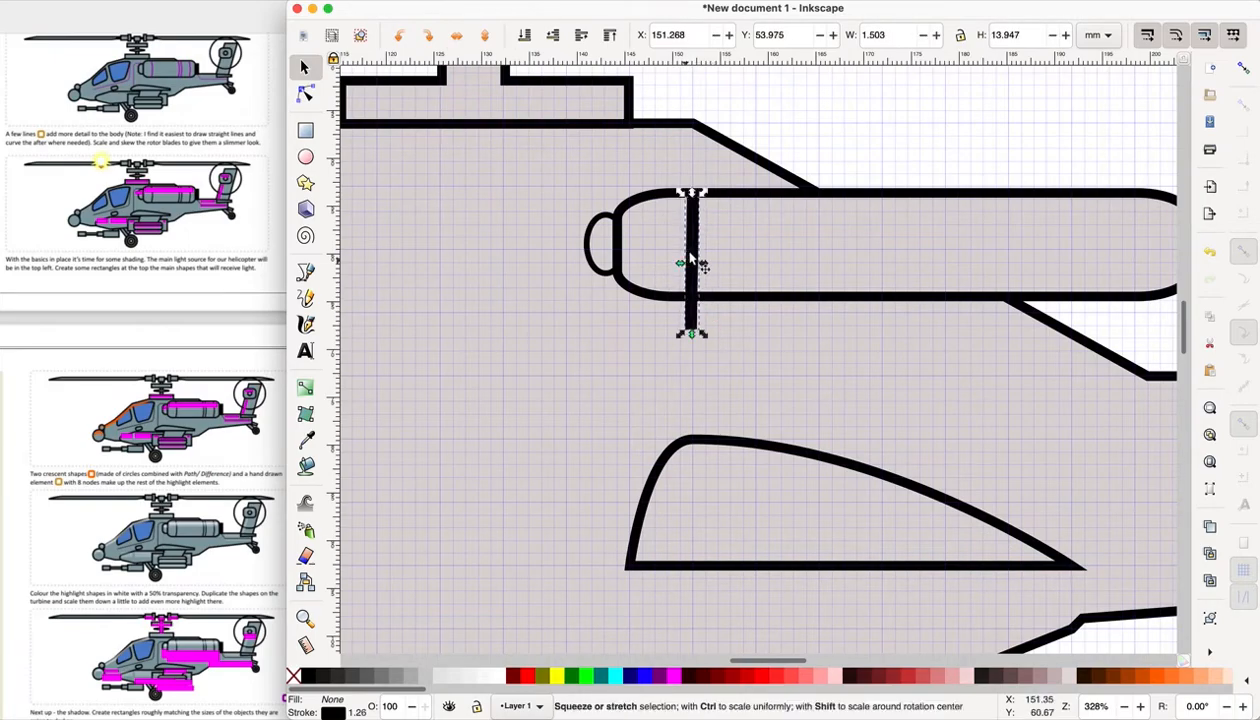
{"action": "key", "text": "Delete"}
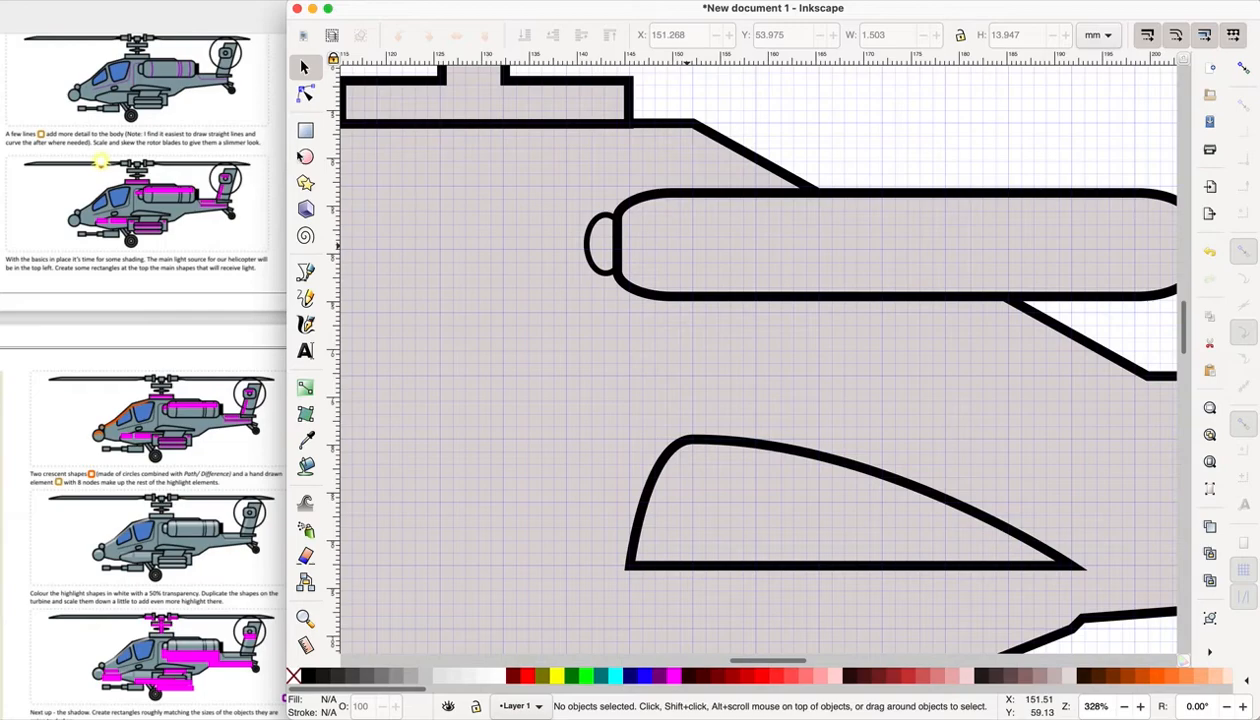
Step: Draw a new vertical line, about 10 mm long, from the upper to the lower edge of the engine pod near its front
{"action": "left_click", "coordinate": [305, 271]}
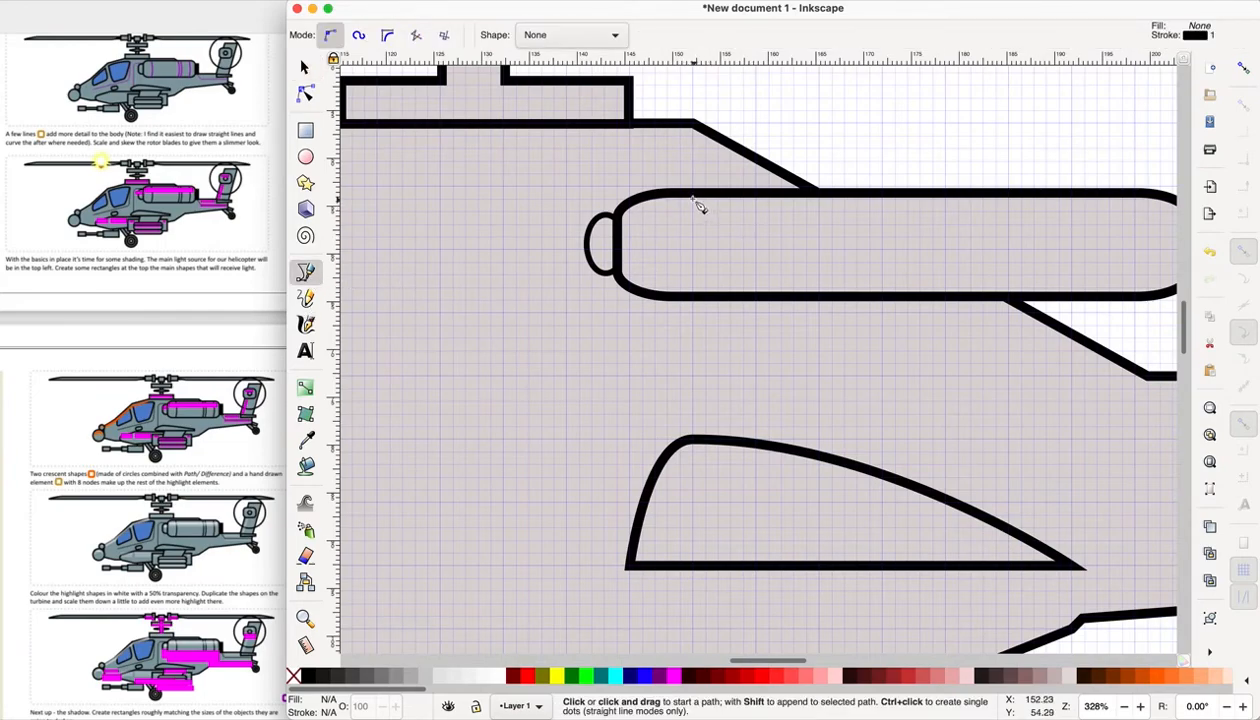
{"action": "left_click_drag", "start_coordinate": [692, 195], "coordinate": [692, 298]}
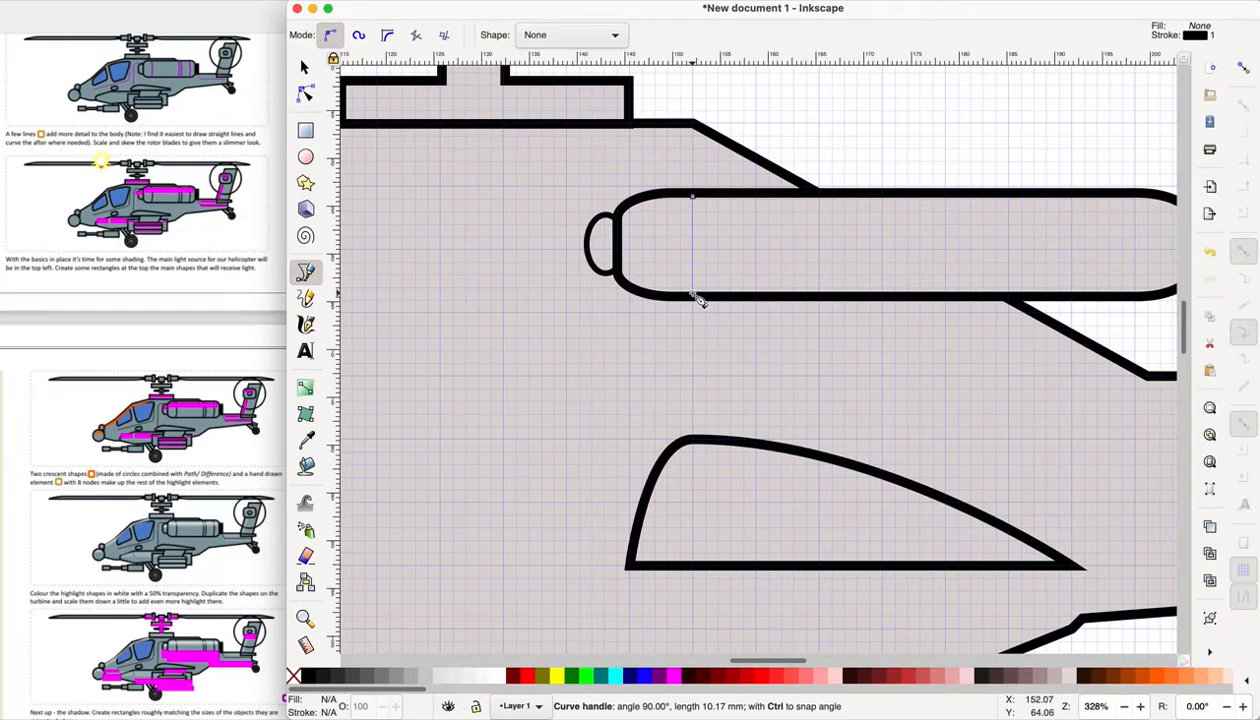
{"action": "left_click_drag", "start_coordinate": [692, 298], "coordinate": [692, 298]}
{"action": "key", "text": "Return"}
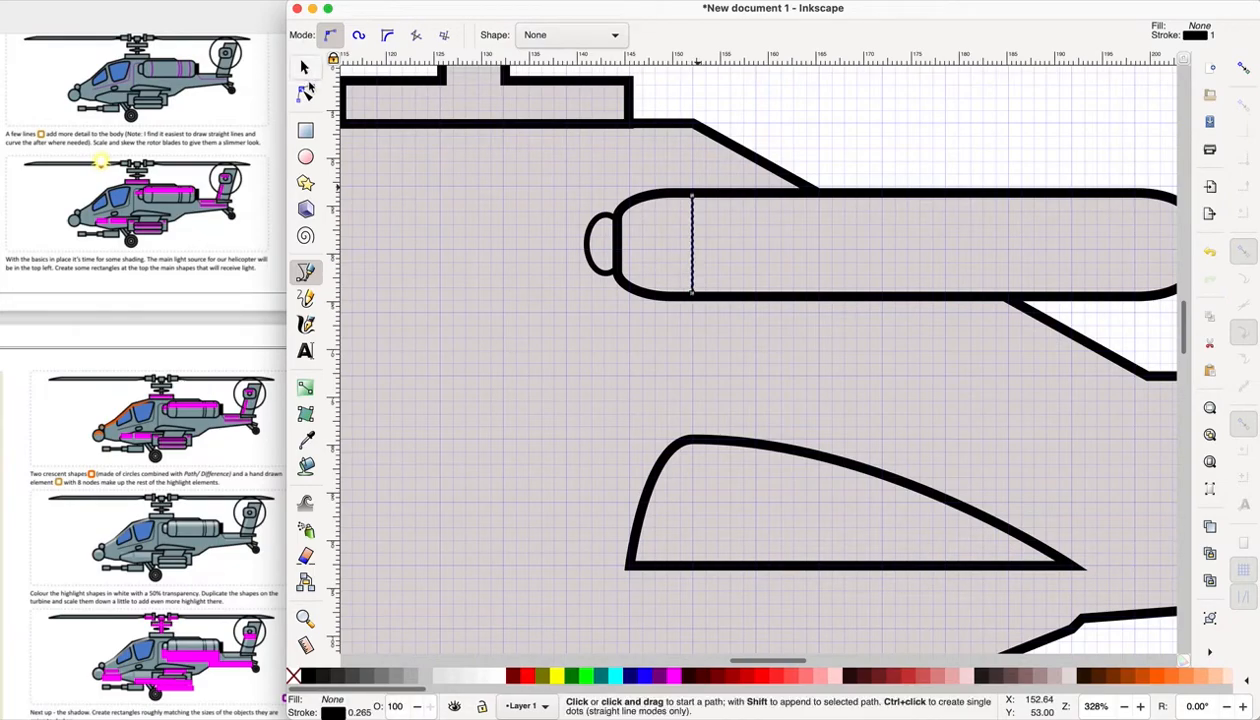
Step: Add a middle node to the vertical line and bend it into a smooth arc bulging about 2 mm toward the tail
{"action": "key", "text": "s"}
{"action": "left_click", "coordinate": [305, 92]}
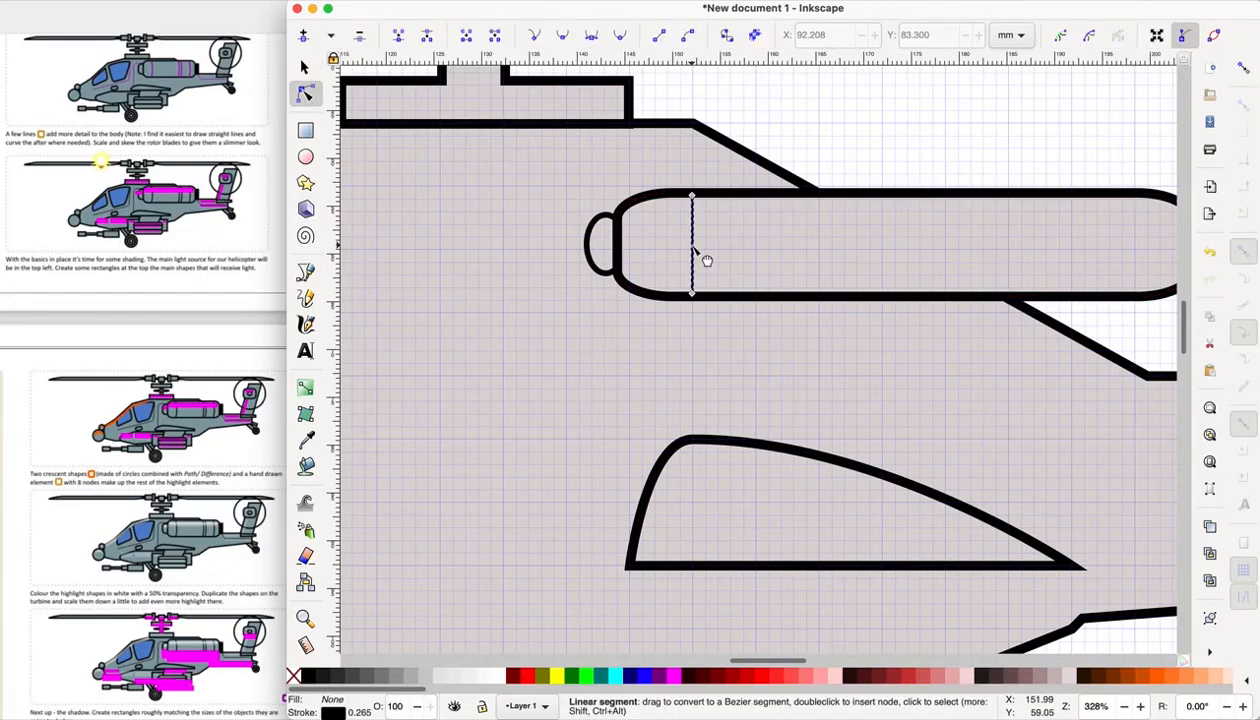
{"action": "double_click", "coordinate": [693, 246]}
{"action": "left_click_drag", "start_coordinate": [694, 246], "coordinate": [712, 250]}
{"action": "left_click", "coordinate": [563, 36]}
{"action": "left_click_drag", "start_coordinate": [708, 231], "coordinate": [708, 210]}
{"action": "left_click_drag", "start_coordinate": [710, 268], "coordinate": [714, 281]}
{"action": "left_click", "coordinate": [824, 121]}
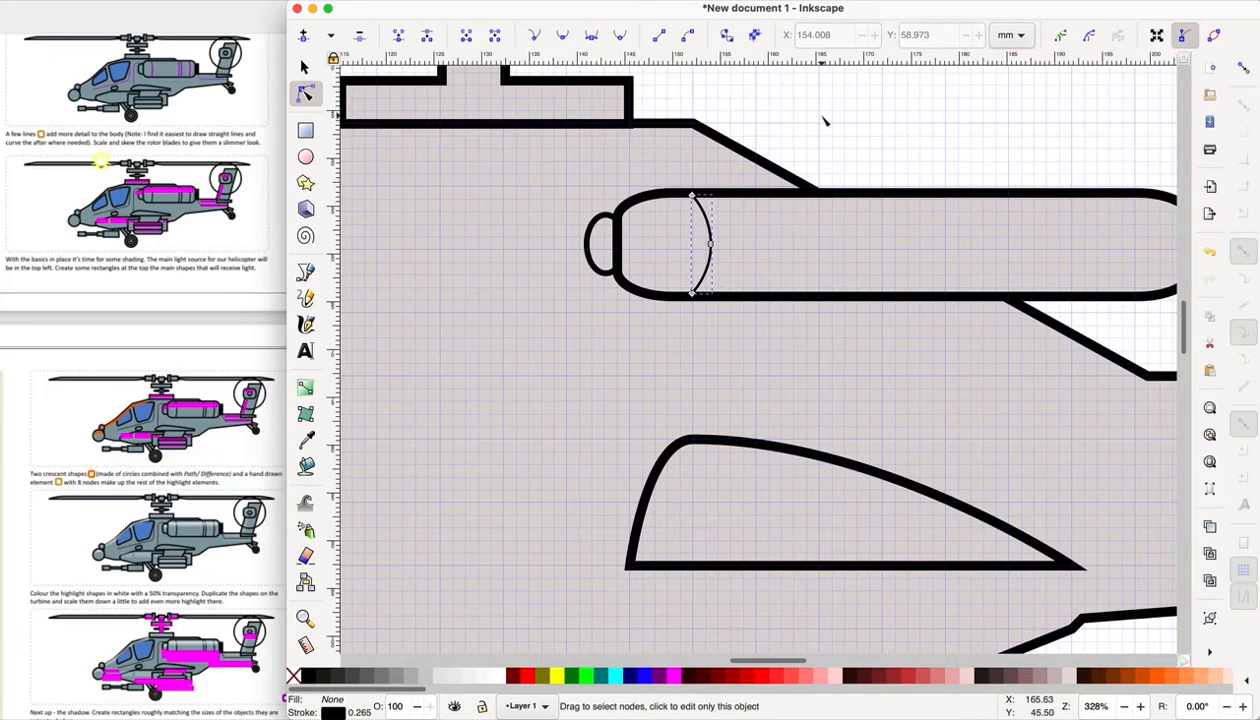
{"action": "left_click", "coordinate": [824, 121]}
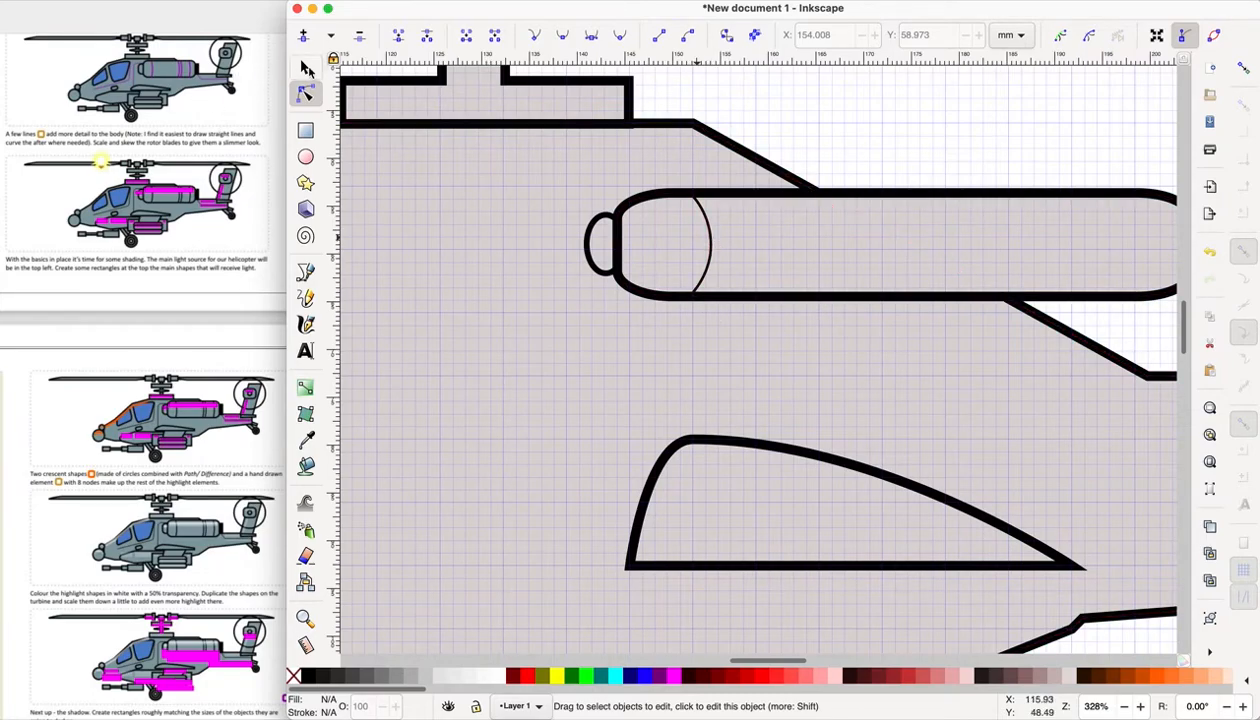
Step: Duplicate the arc and move the copy about 24 mm toward the rear of the engine pod
{"action": "left_click", "coordinate": [307, 68]}
{"action": "left_click", "coordinate": [711, 250]}
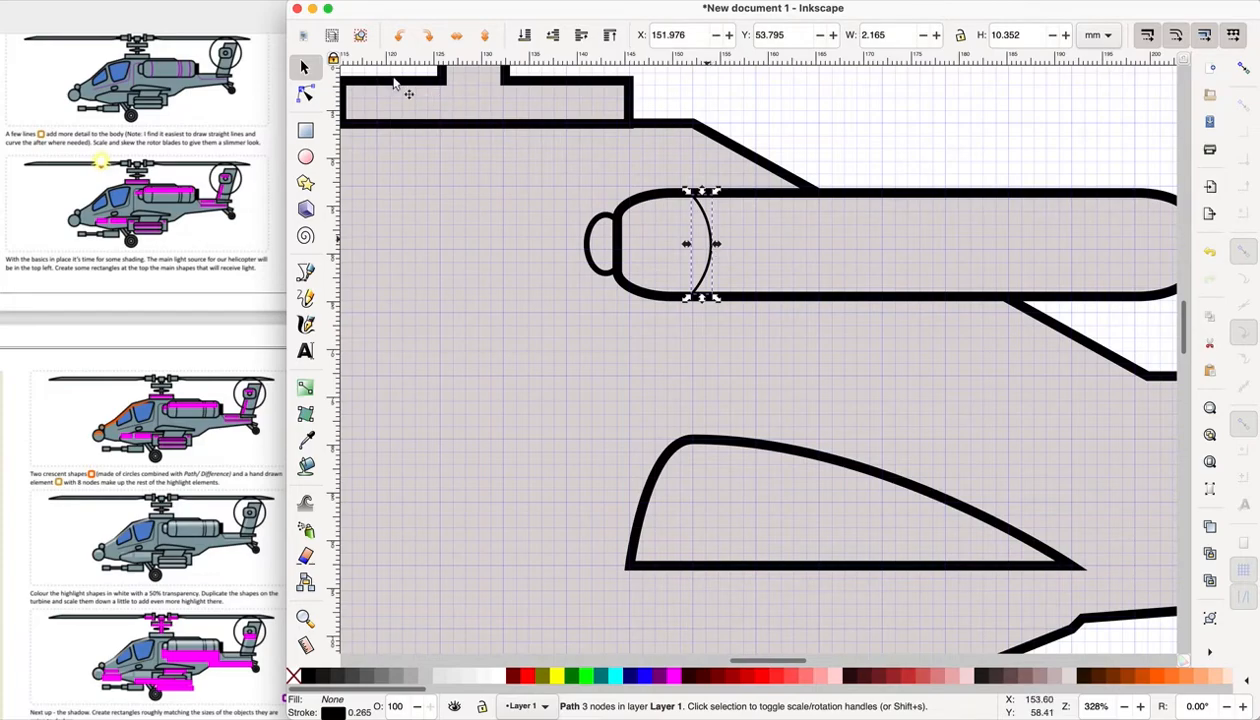
{"action": "left_click", "coordinate": [115, 0]}
{"action": "left_click", "coordinate": [145, 200]}
{"action": "left_click_drag", "start_coordinate": [710, 233], "coordinate": [950, 241]}
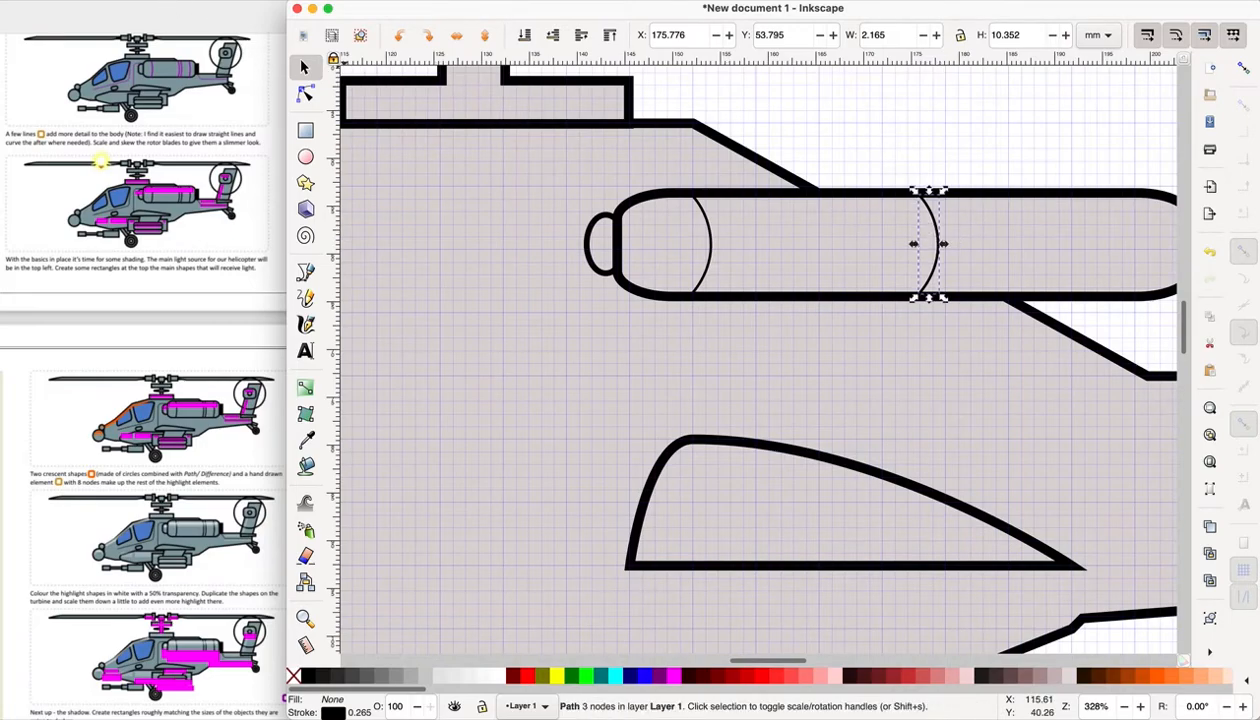
Step: Duplicate the second arc and place the copy about 2.3 mm behind it on the engine pod
{"action": "left_click", "coordinate": [116, 1]}
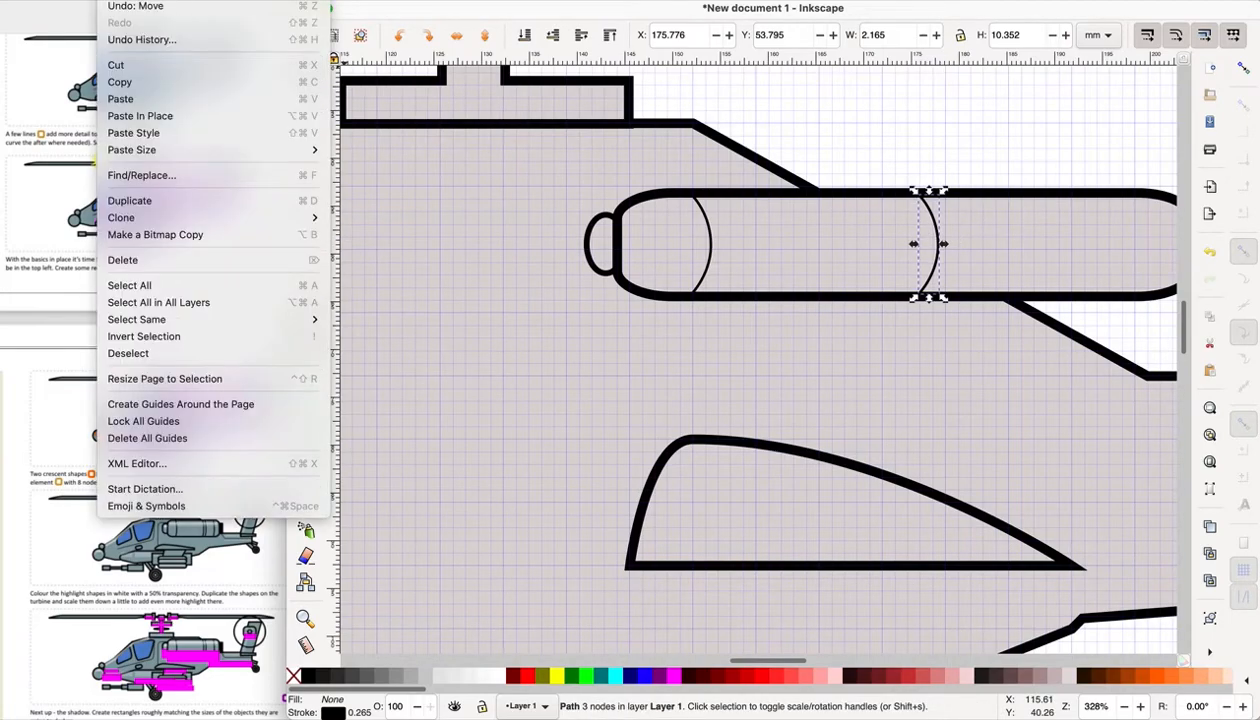
{"action": "left_click", "coordinate": [156, 201]}
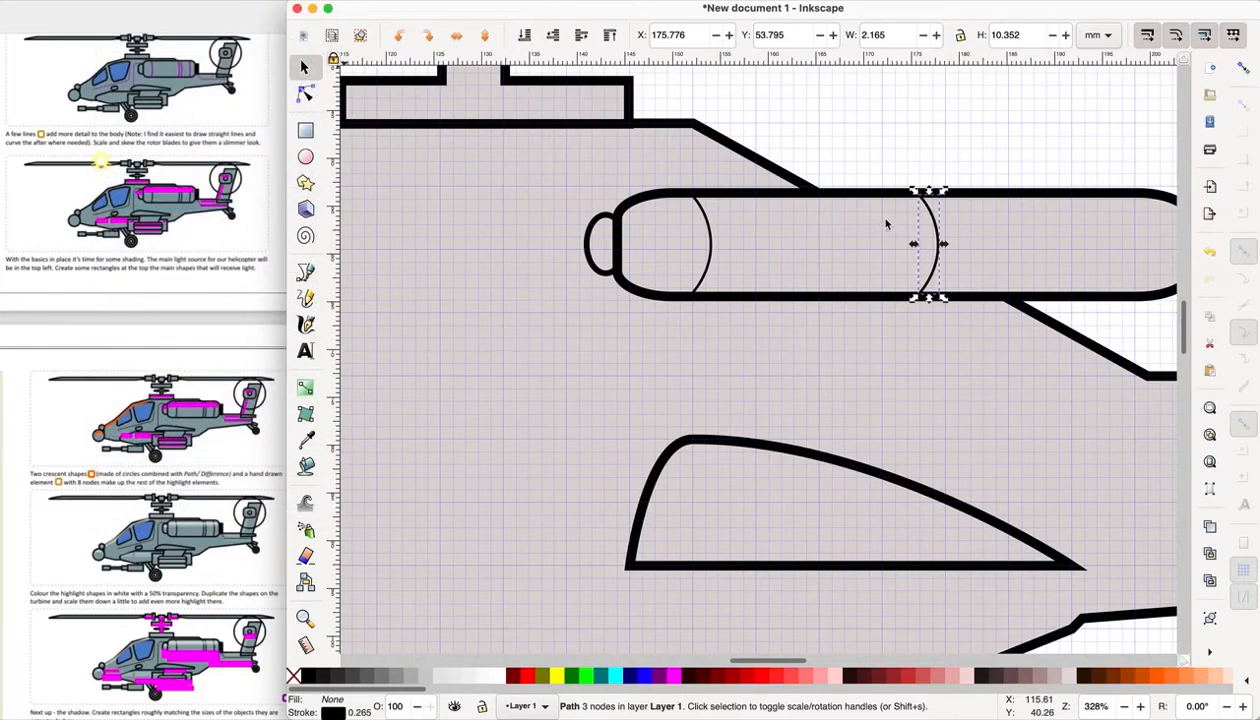
{"action": "mouse_move", "coordinate": [937, 221]}
{"action": "left_mouse_down"}
{"action": "mouse_move", "coordinate": [964, 226]}
{"action": "mouse_move", "coordinate": [948, 239]}
{"action": "left_mouse_up"}
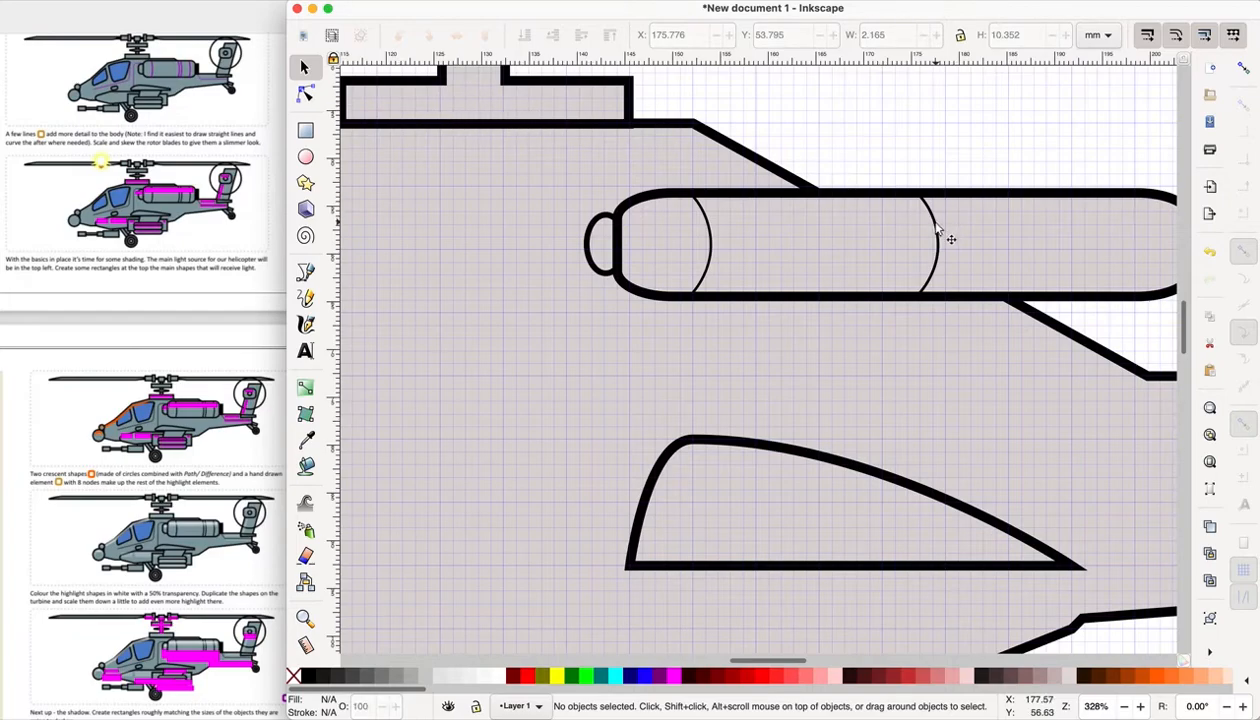
{"action": "left_click_drag", "start_coordinate": [937, 230], "coordinate": [966, 235]}
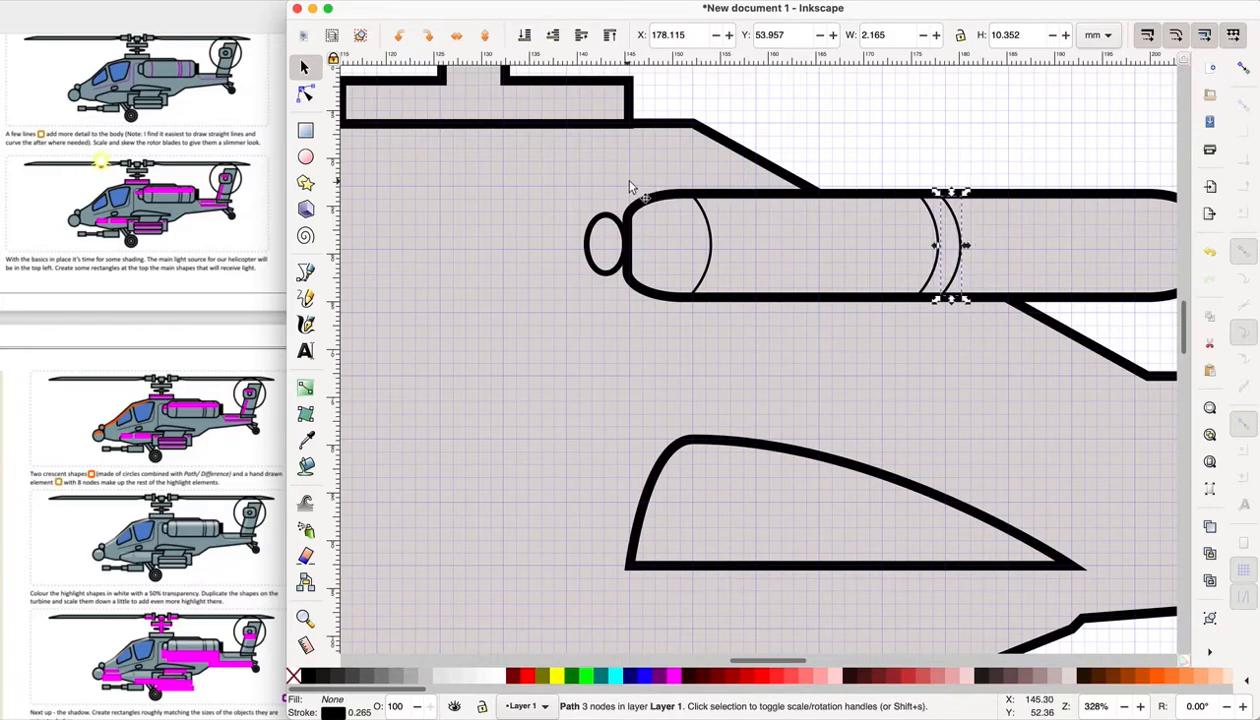
{"action": "left_click", "coordinate": [118, 0]}
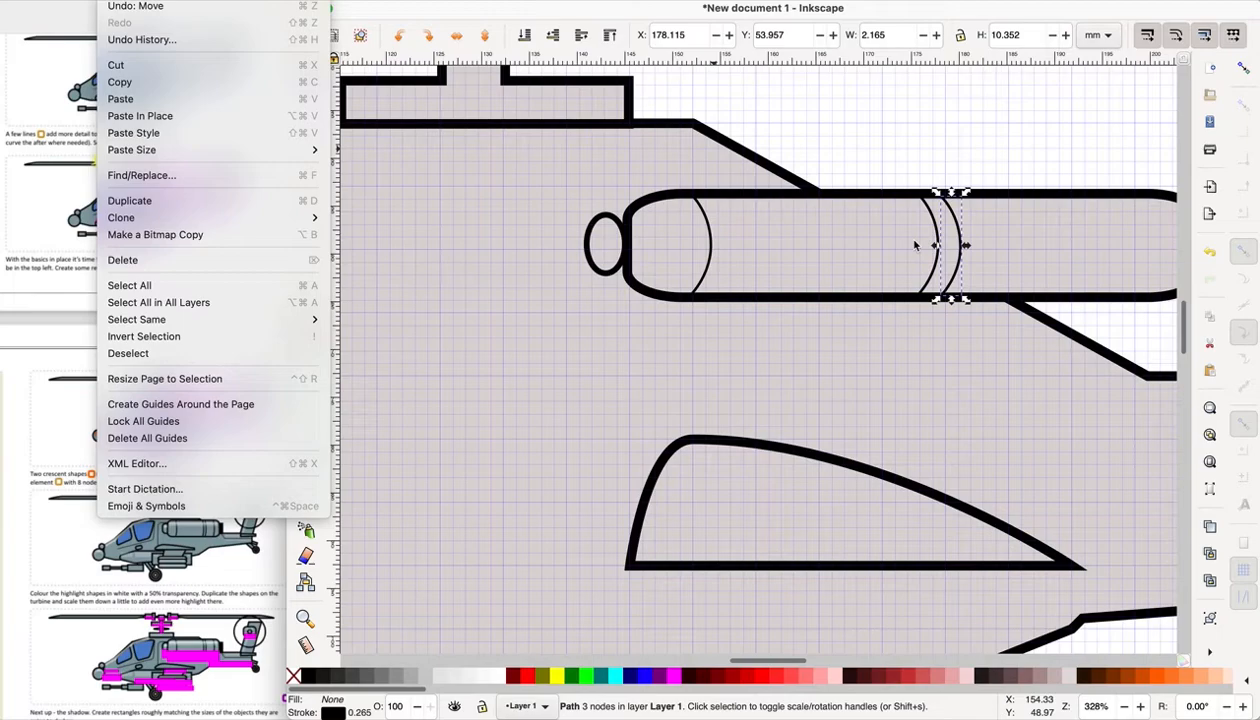
{"action": "left_click", "coordinate": [988, 271]}
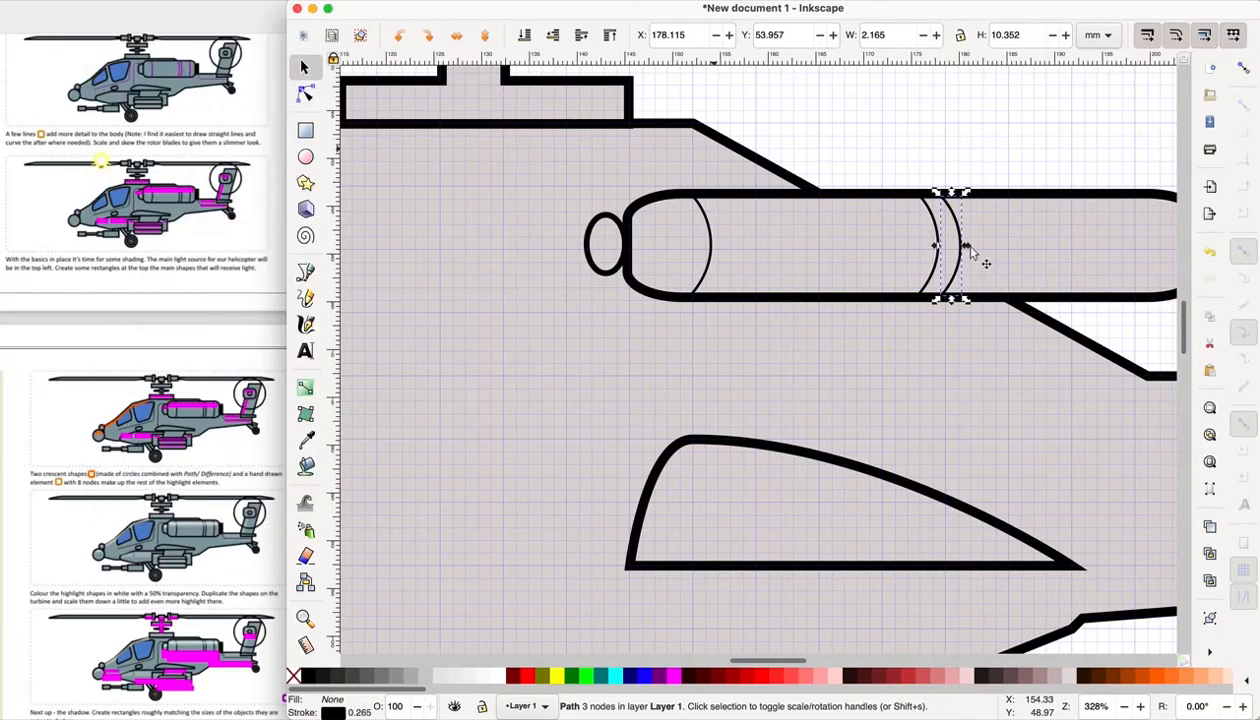
{"action": "left_click_drag", "start_coordinate": [958, 232], "coordinate": [1013, 228]}
{"action": "key", "text": "ctrl+z"}
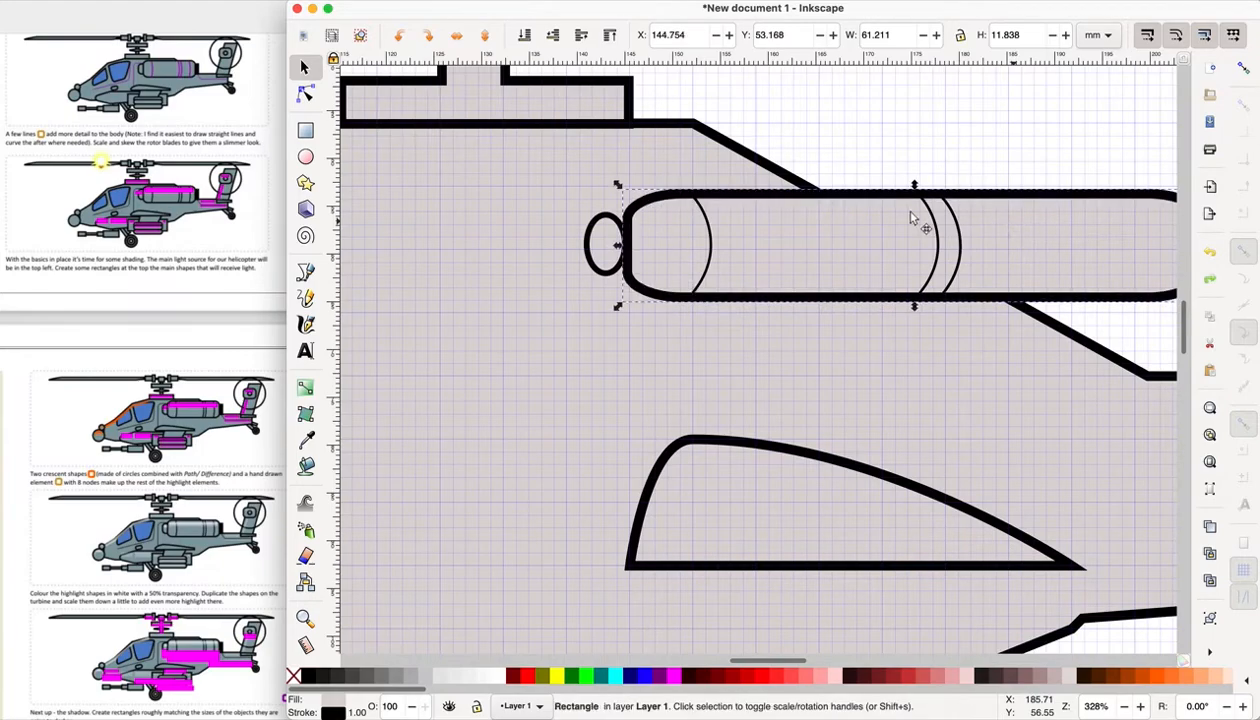
Step: Duplicate the rearmost arc and place the copy about 15 mm farther back, near the rear end of the engine pod
{"action": "left_click", "coordinate": [962, 245]}
{"action": "key", "text": "ctrl+d"}
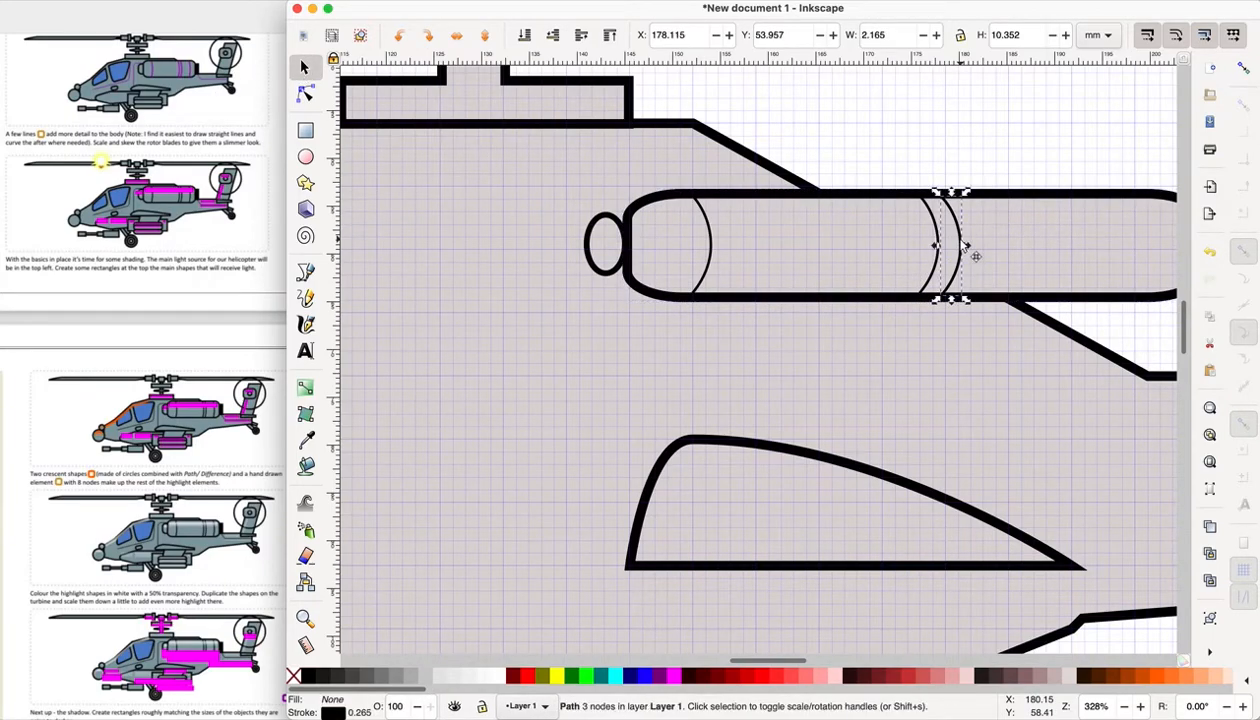
{"action": "left_click_drag", "start_coordinate": [962, 248], "coordinate": [1108, 238]}
{"action": "left_click", "coordinate": [1052, 129]}
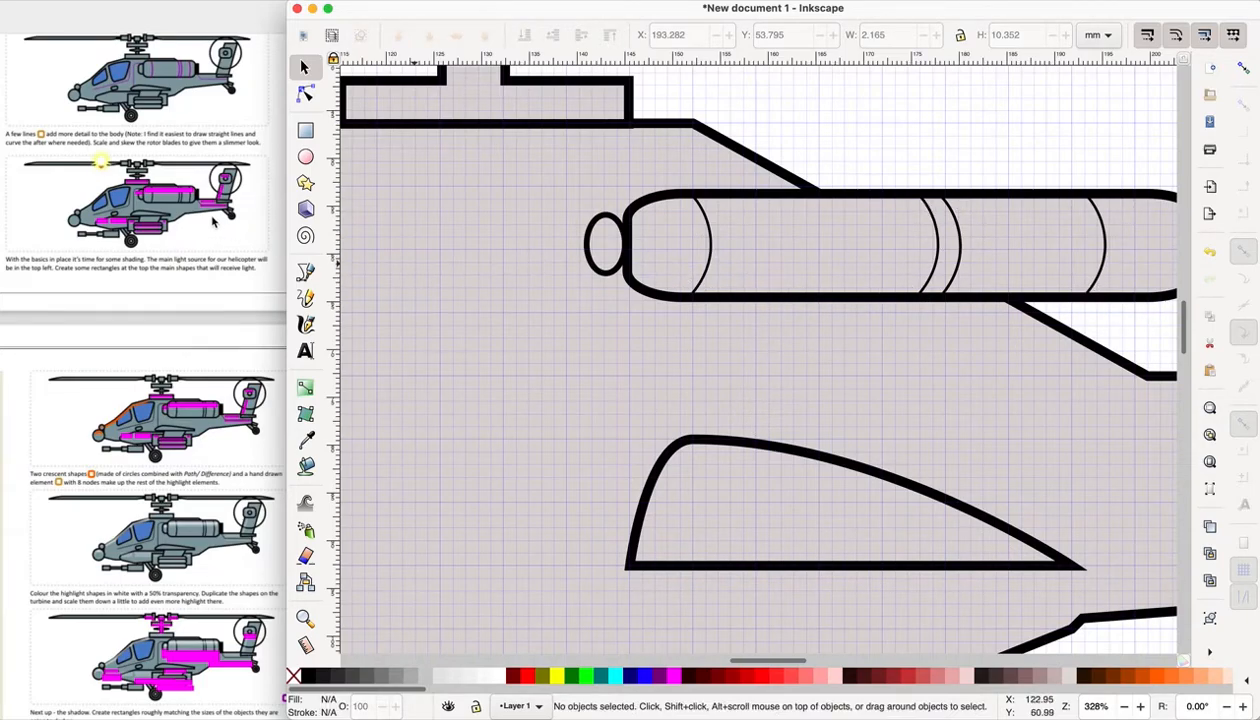
Step: Shift the engine pod's main body about 2 mm toward the nose so that it overlaps the small front oval
{"action": "left_click", "coordinate": [659, 298]}
{"action": "key", "text": "Left"}
{"action": "key", "text": "Left"}
{"action": "key", "text": "Left"}
{"action": "key", "text": "Left"}
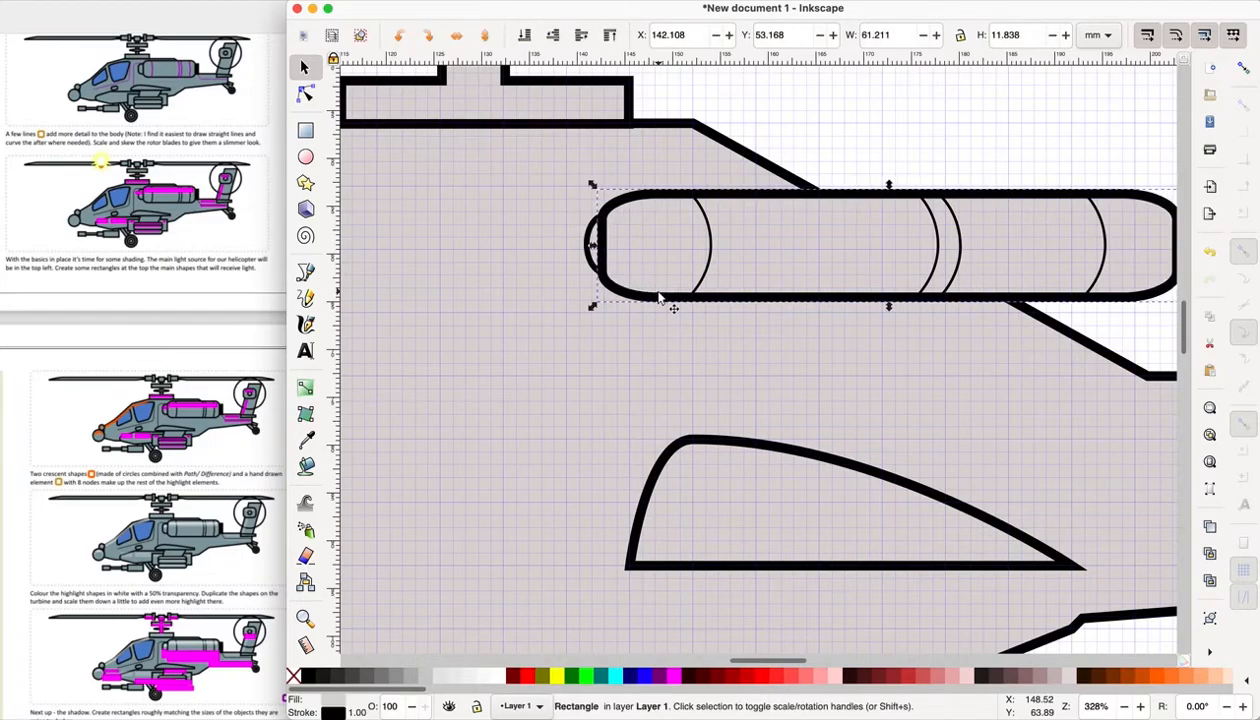
{"action": "key", "text": "Right"}
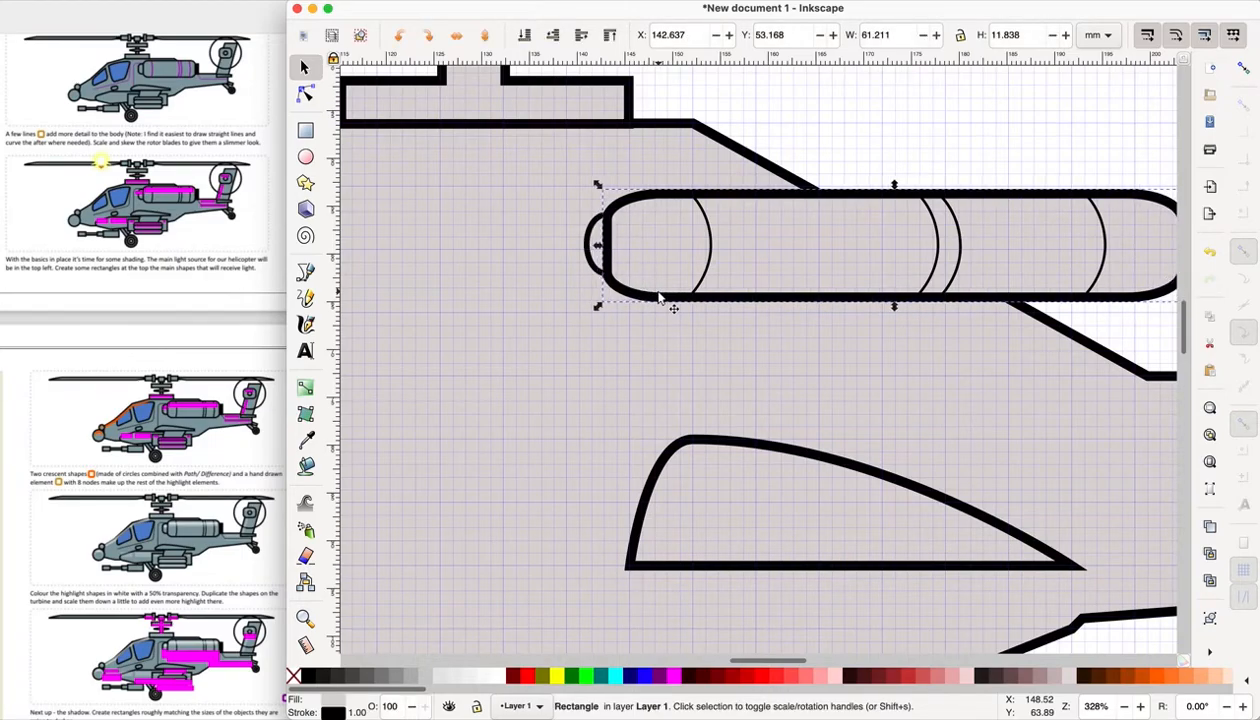
{"action": "left_click", "coordinate": [980, 131]}
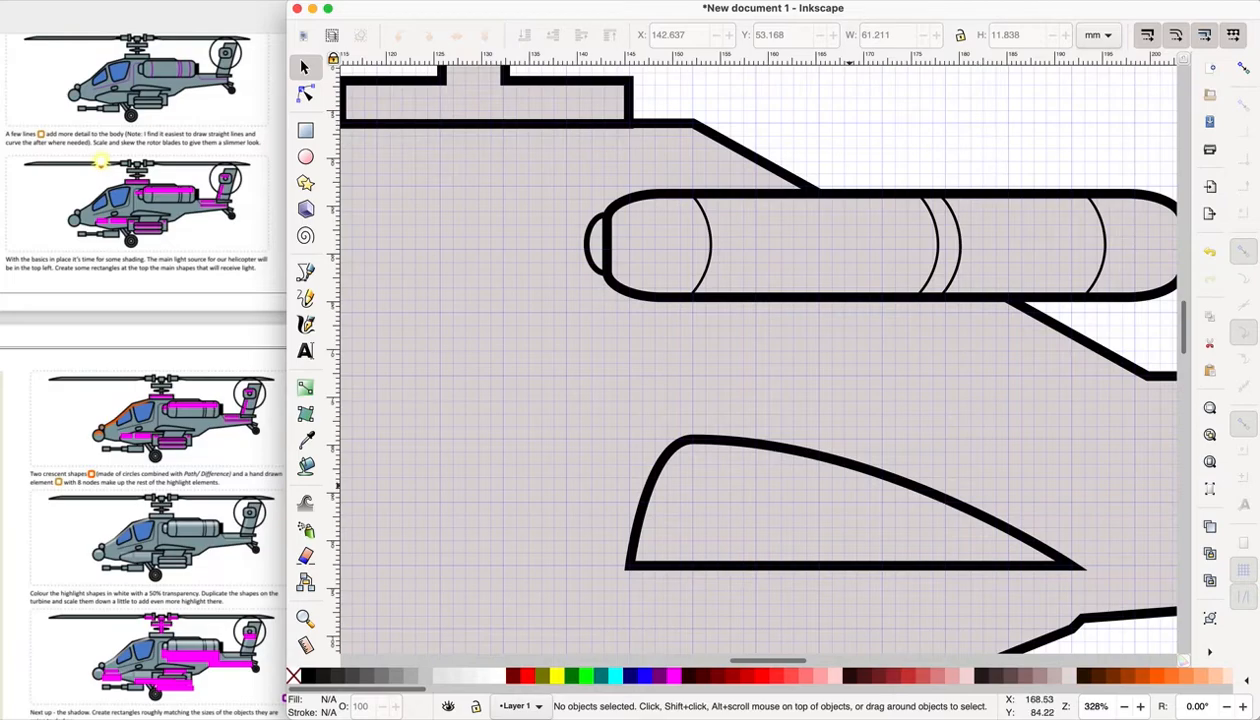
Step: Draw a rectangle about 58 by 4 mm inside the engine pod's upper half and set its horizontal corner radius to about 3.9 mm
{"action": "left_click", "coordinate": [1125, 707]}
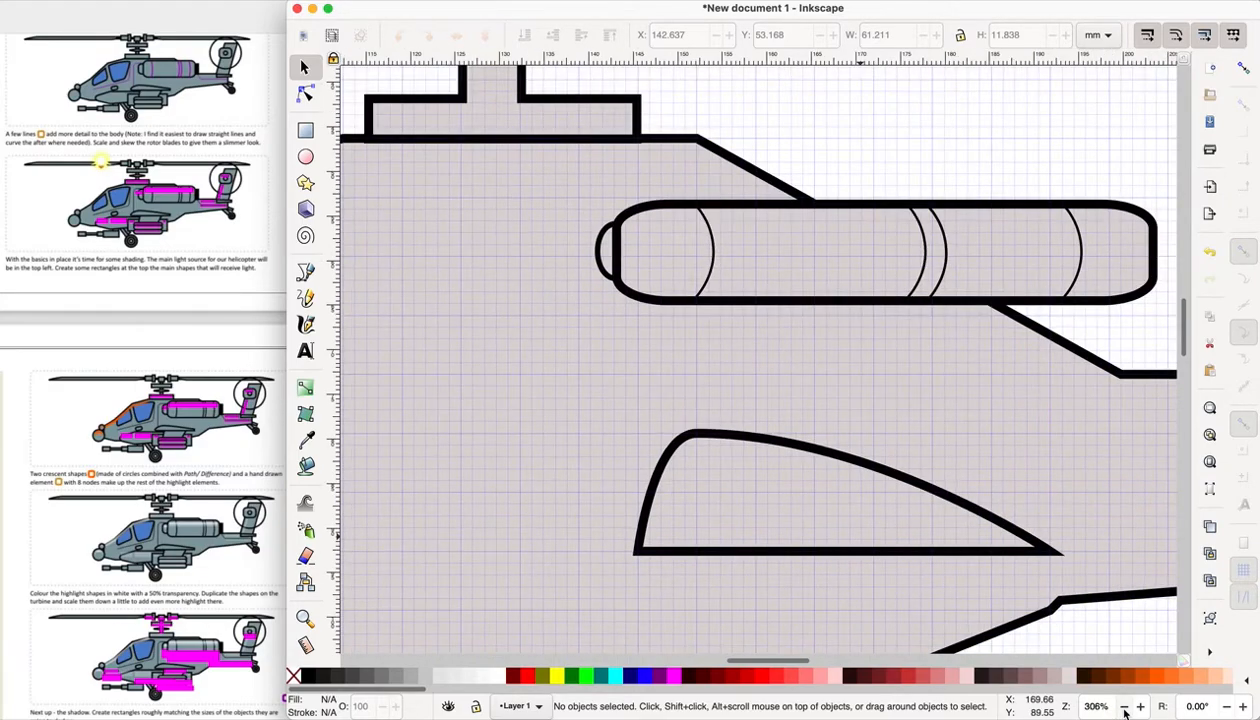
{"action": "left_click", "coordinate": [1125, 707]}
{"action": "left_click", "coordinate": [1125, 707]}
{"action": "left_click", "coordinate": [1125, 707]}
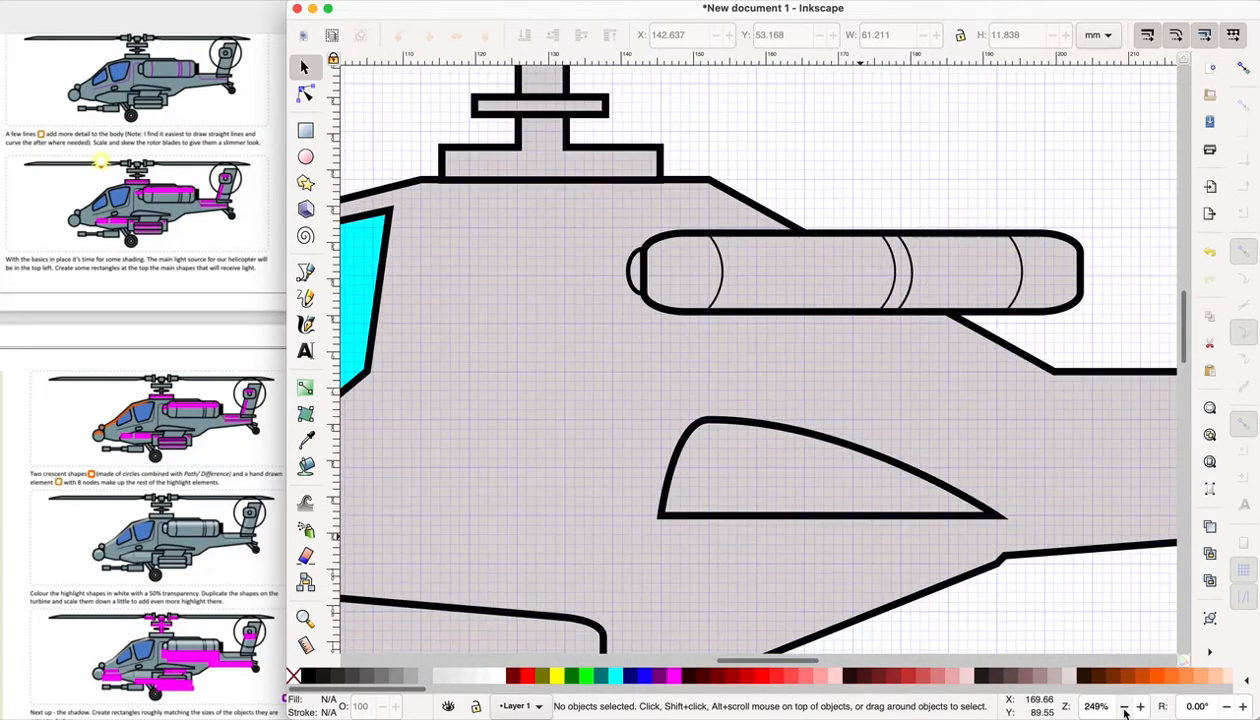
{"action": "left_click", "coordinate": [1125, 707]}
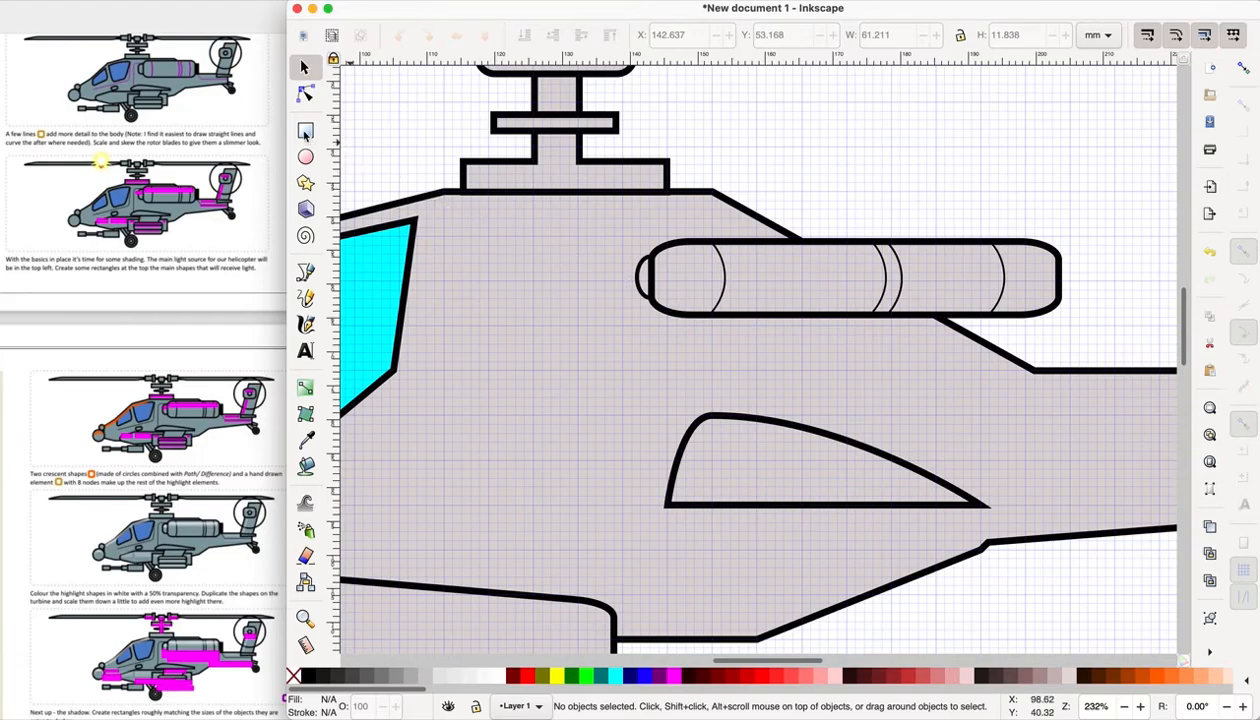
{"action": "left_click", "coordinate": [305, 130]}
{"action": "left_click_drag", "start_coordinate": [656, 274], "coordinate": [1058, 254]}
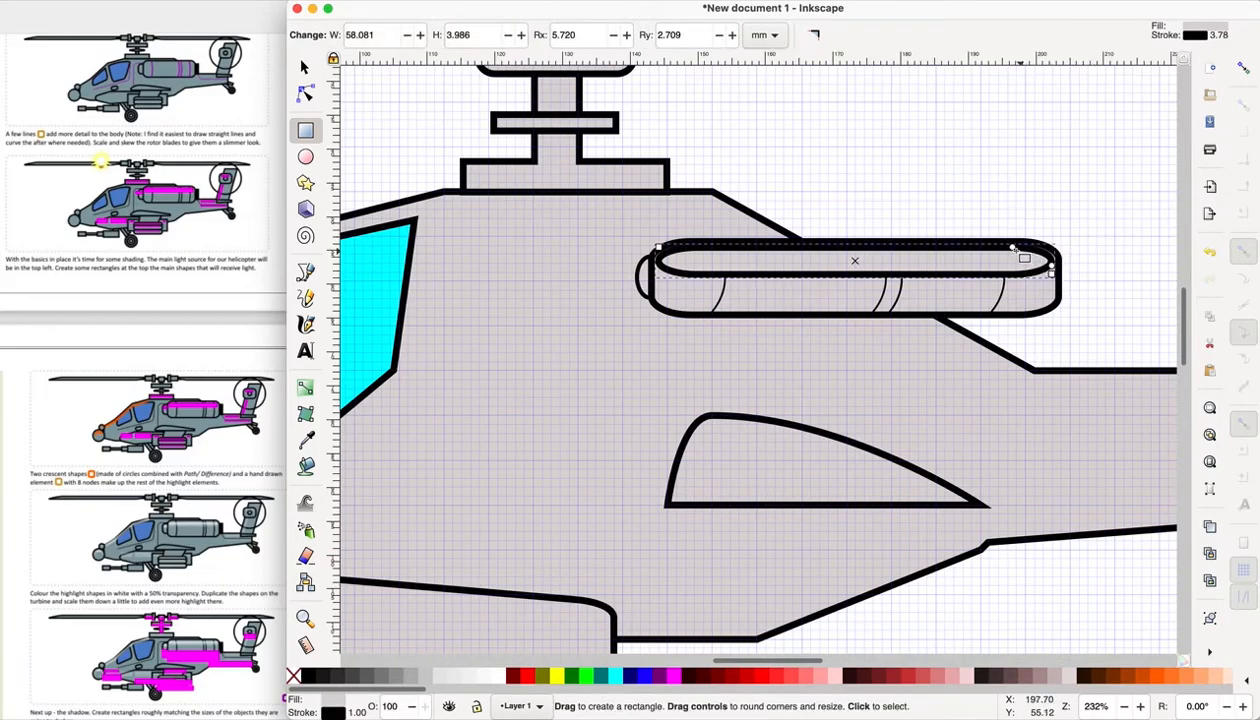
{"action": "left_click_drag", "start_coordinate": [1025, 256], "coordinate": [1025, 249]}
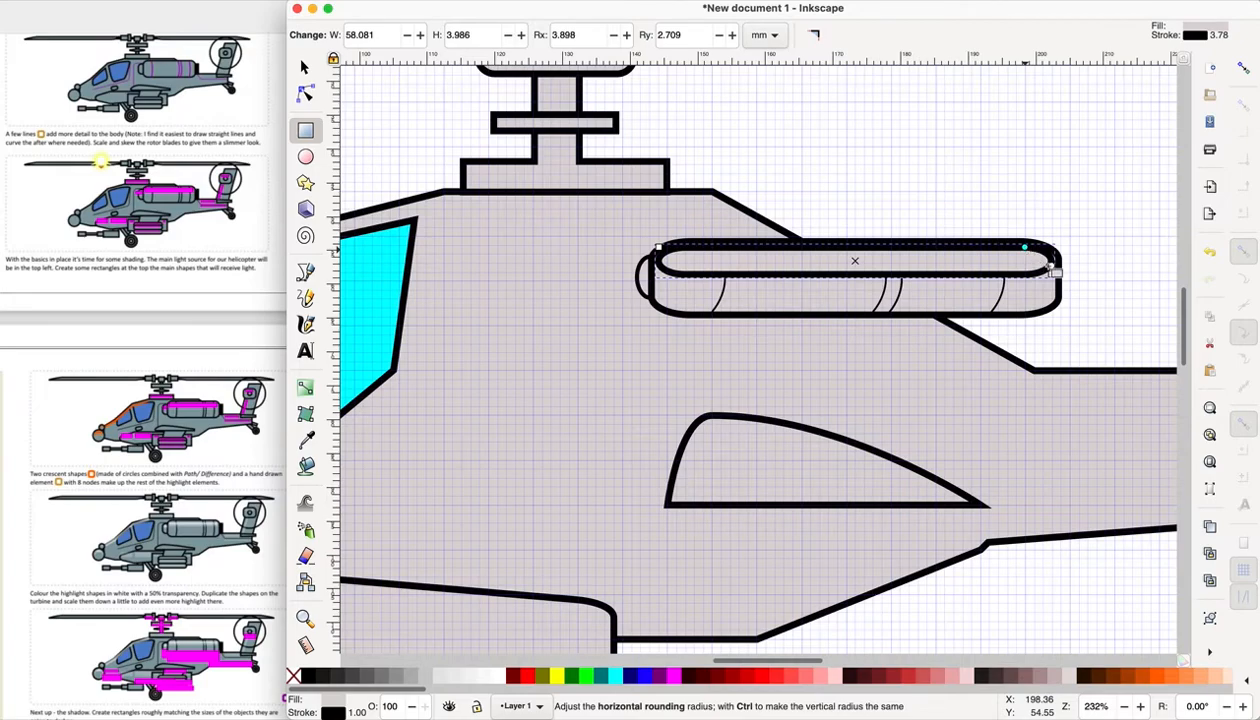
{"action": "left_click", "coordinate": [305, 66]}
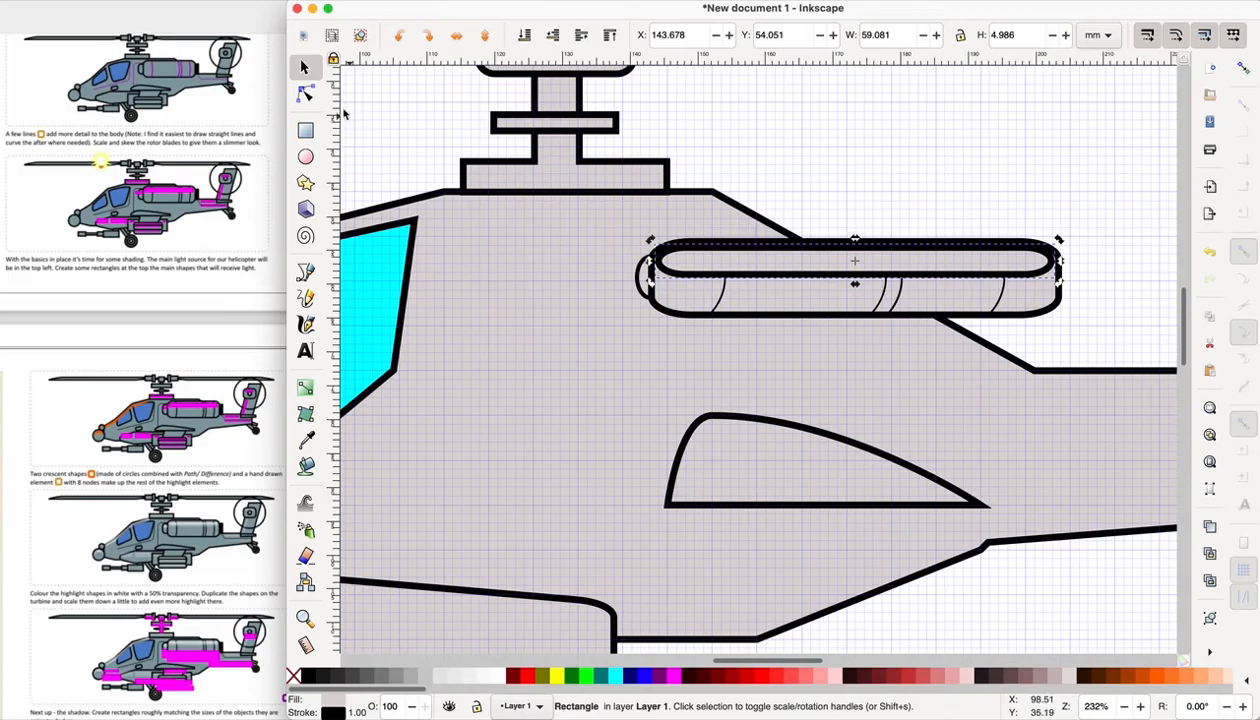
Step: Give the new highlight rectangle a light grey ebebebff fill and remove its stroke
{"action": "left_click", "coordinate": [238, 1]}
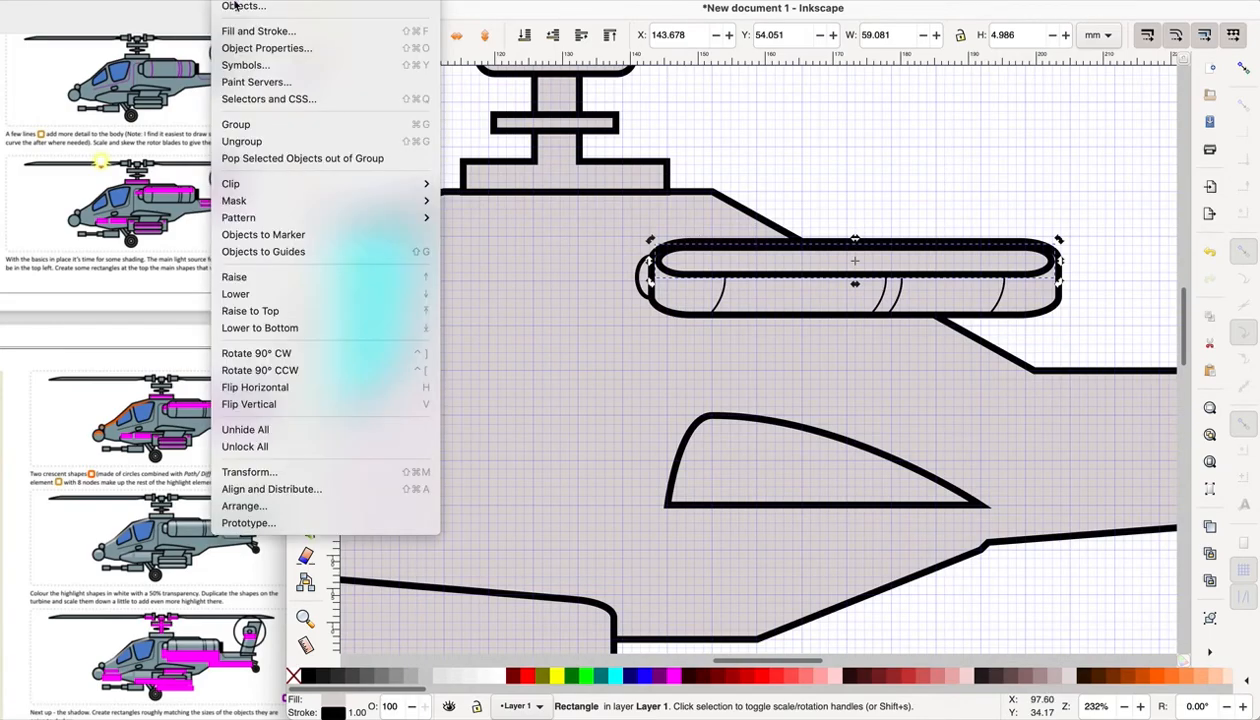
{"action": "left_click", "coordinate": [240, 31]}
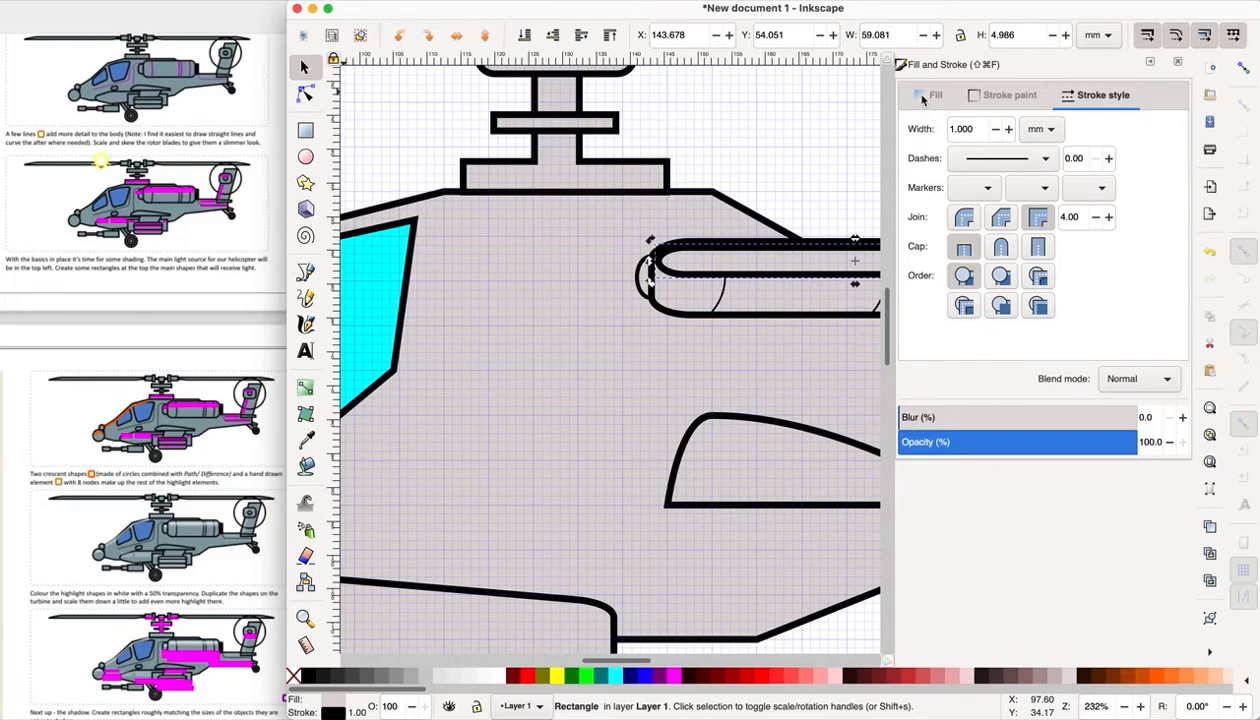
{"action": "left_click", "coordinate": [923, 96]}
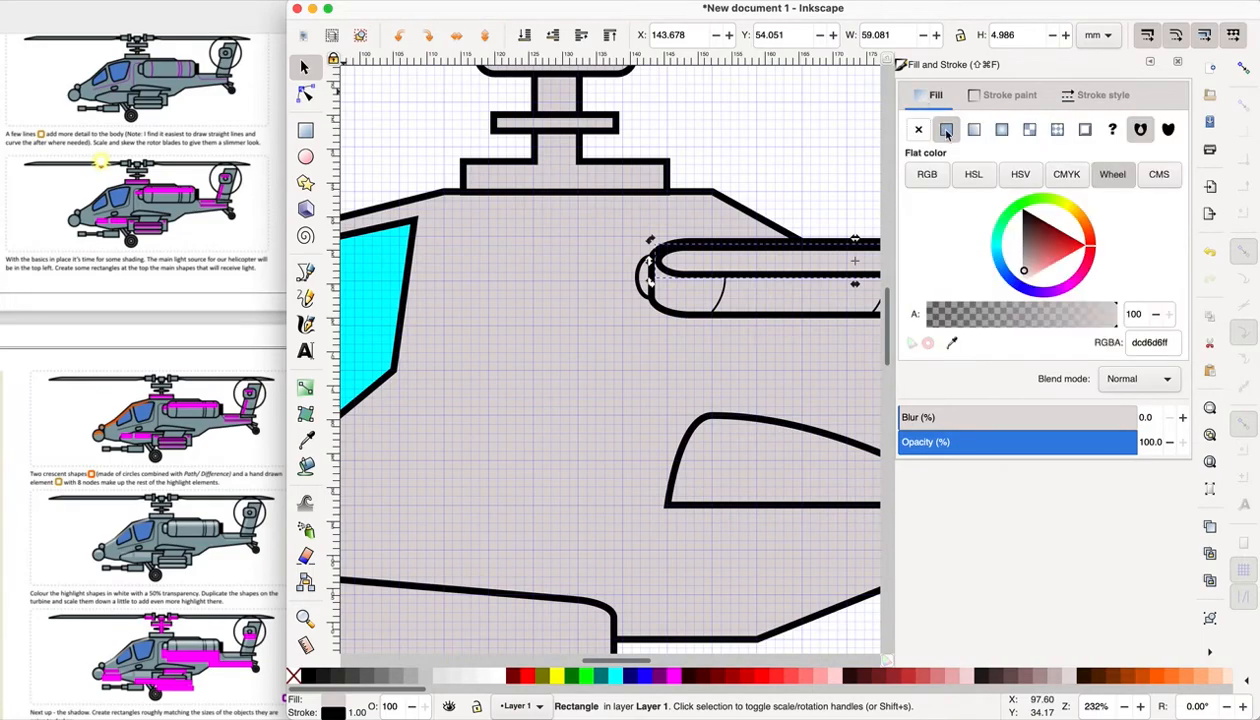
{"action": "left_click_drag", "start_coordinate": [1025, 278], "coordinate": [1021, 279]}
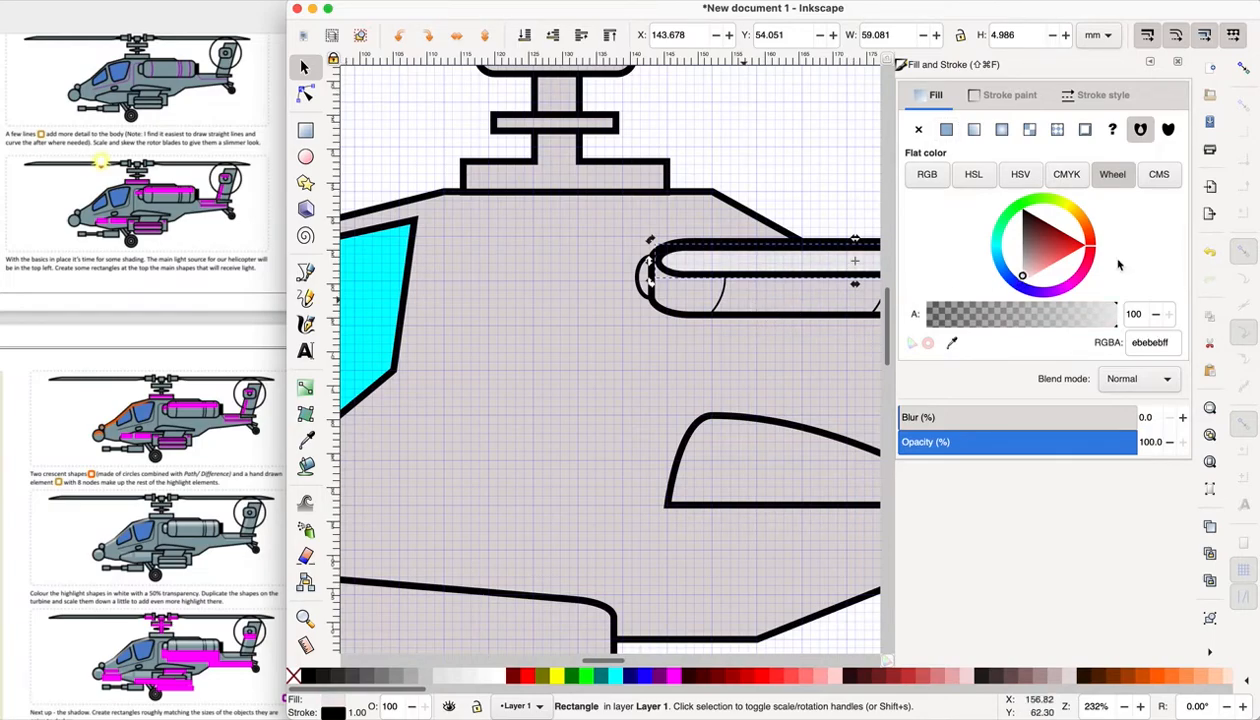
{"action": "left_click", "coordinate": [1003, 97]}
{"action": "left_click", "coordinate": [919, 129]}
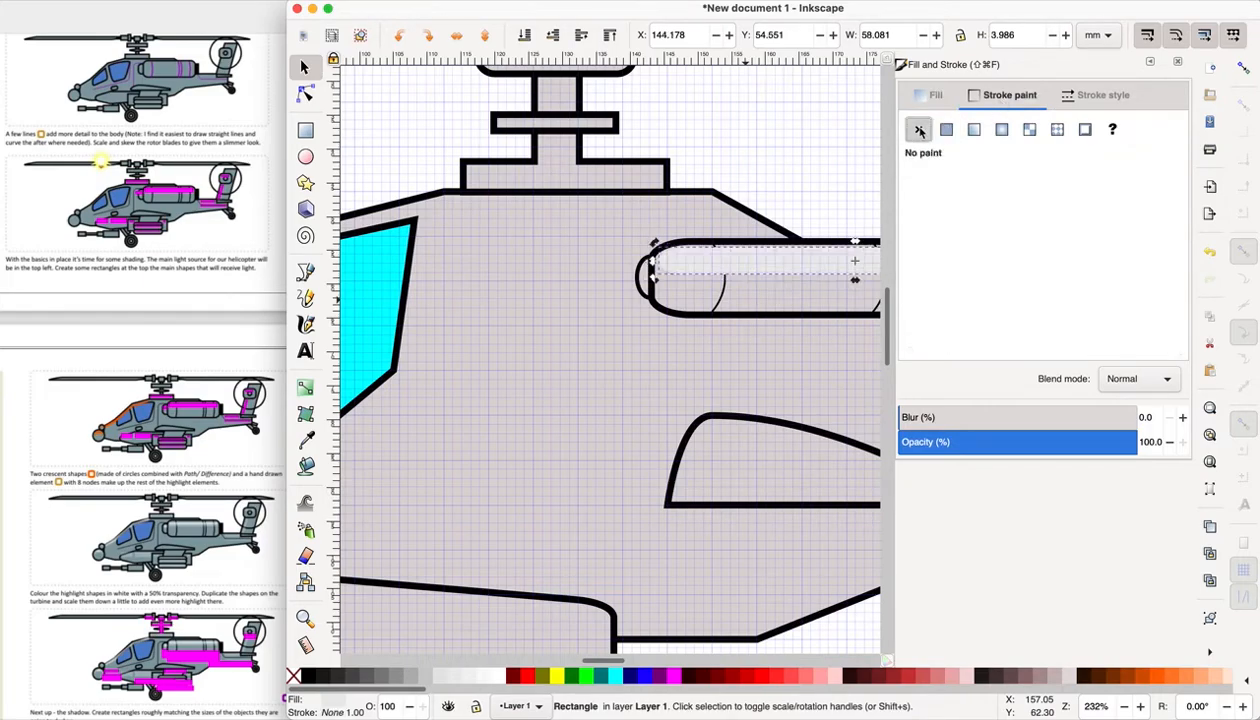
{"action": "left_click", "coordinate": [820, 139]}
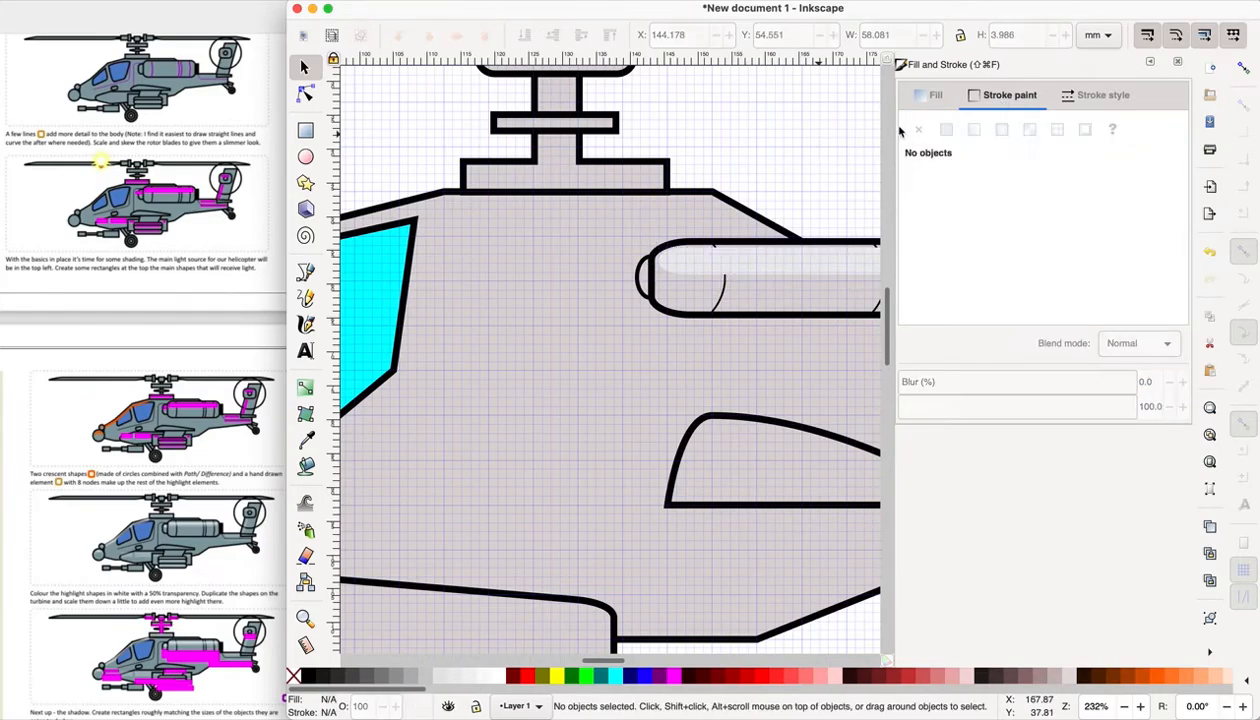
{"action": "left_click", "coordinate": [1180, 64]}
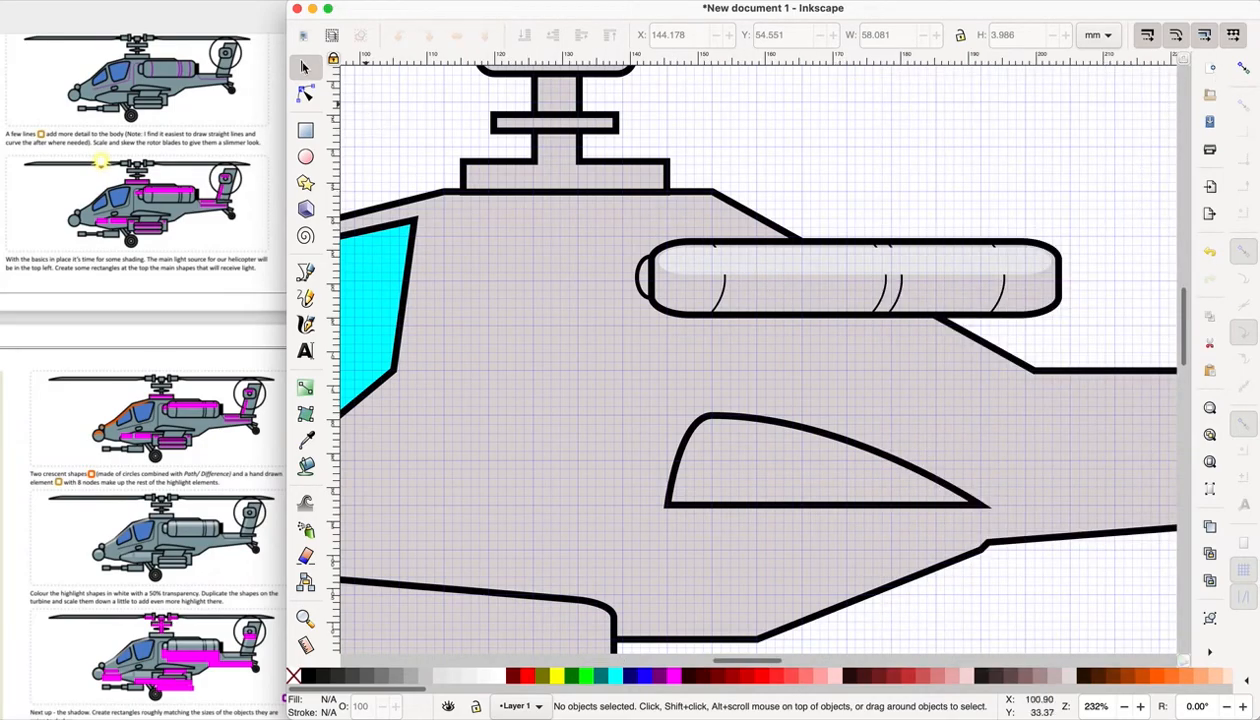
Step: Nudge the highlight rectangle up against the pod's upper outline and enlarge it to about 58.5 by 4.8 mm
{"action": "left_click", "coordinate": [806, 260]}
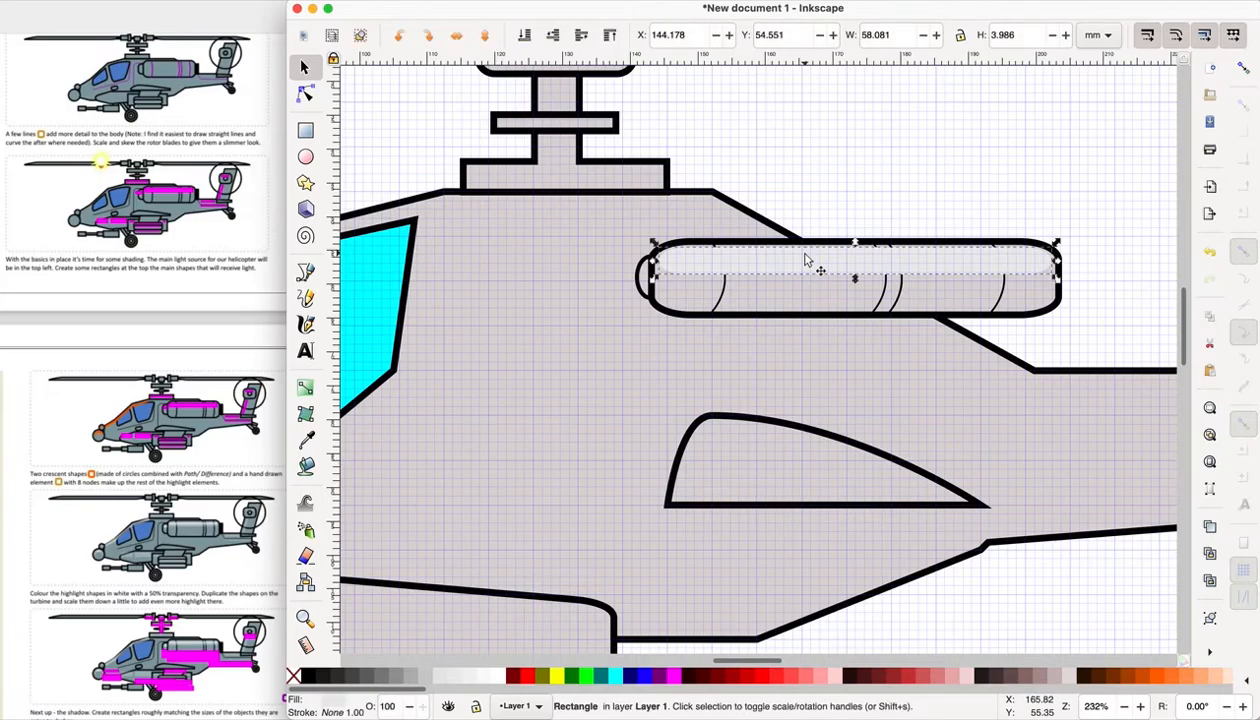
{"action": "key", "text": "Up"}
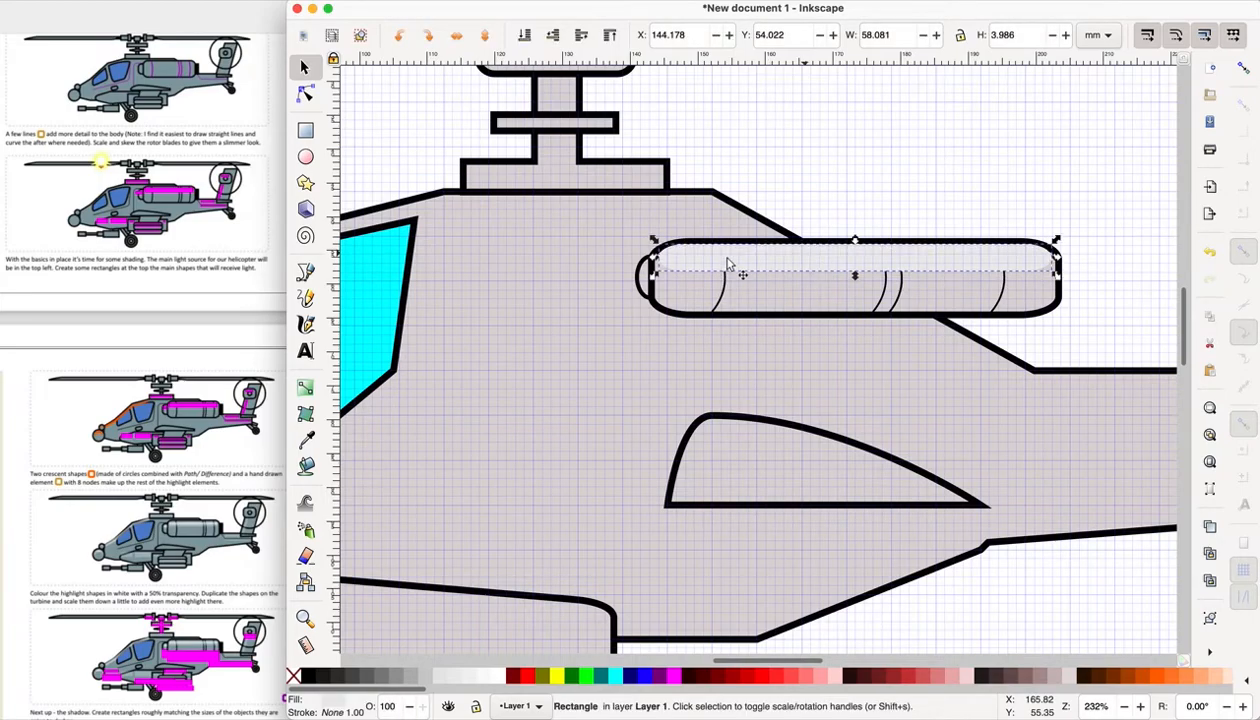
{"action": "left_click_drag", "start_coordinate": [653, 258], "coordinate": [652, 262]}
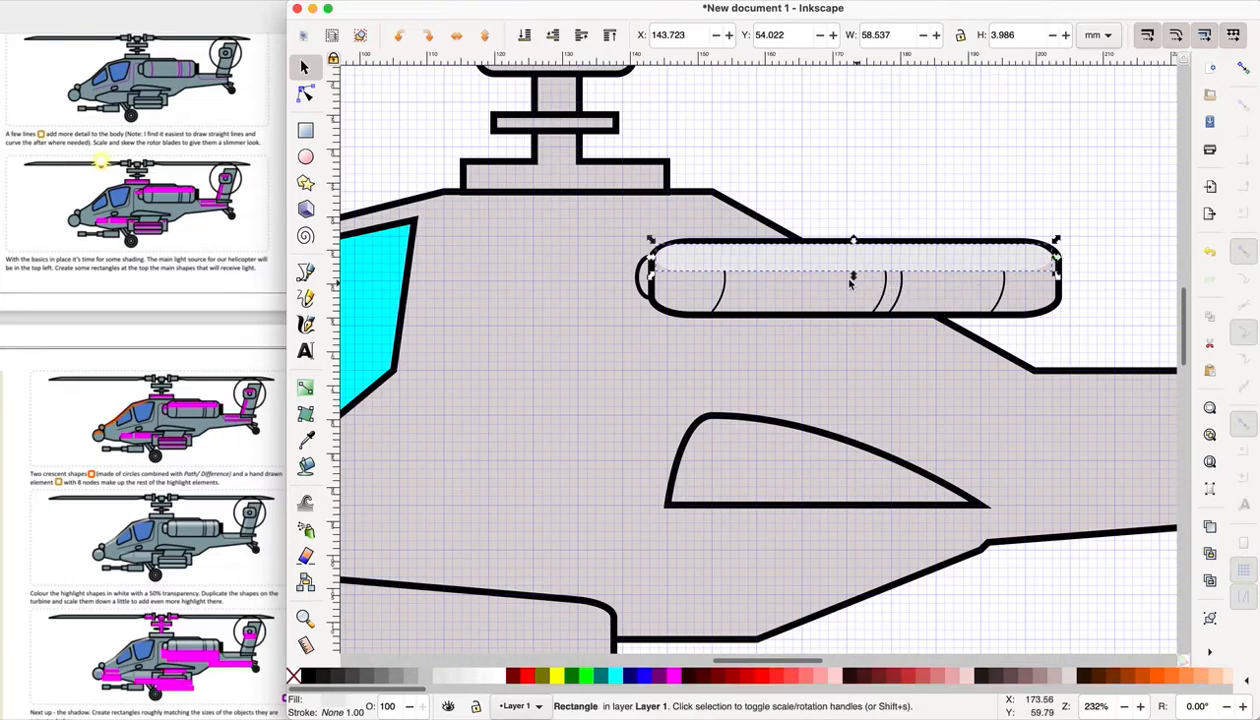
{"action": "left_click_drag", "start_coordinate": [853, 285], "coordinate": [853, 287]}
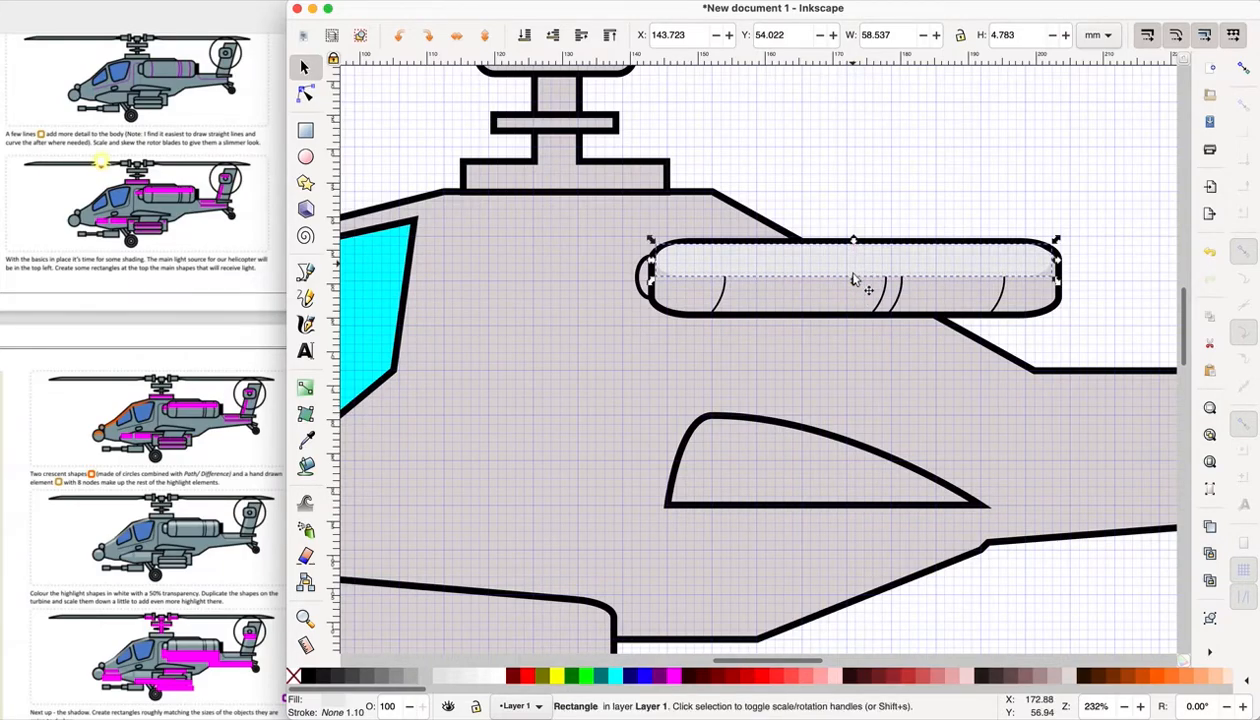
Step: Apply a vertical linear gradient to the pod highlight, fading it to transparent toward its lower edge
{"action": "left_click", "coordinate": [305, 390]}
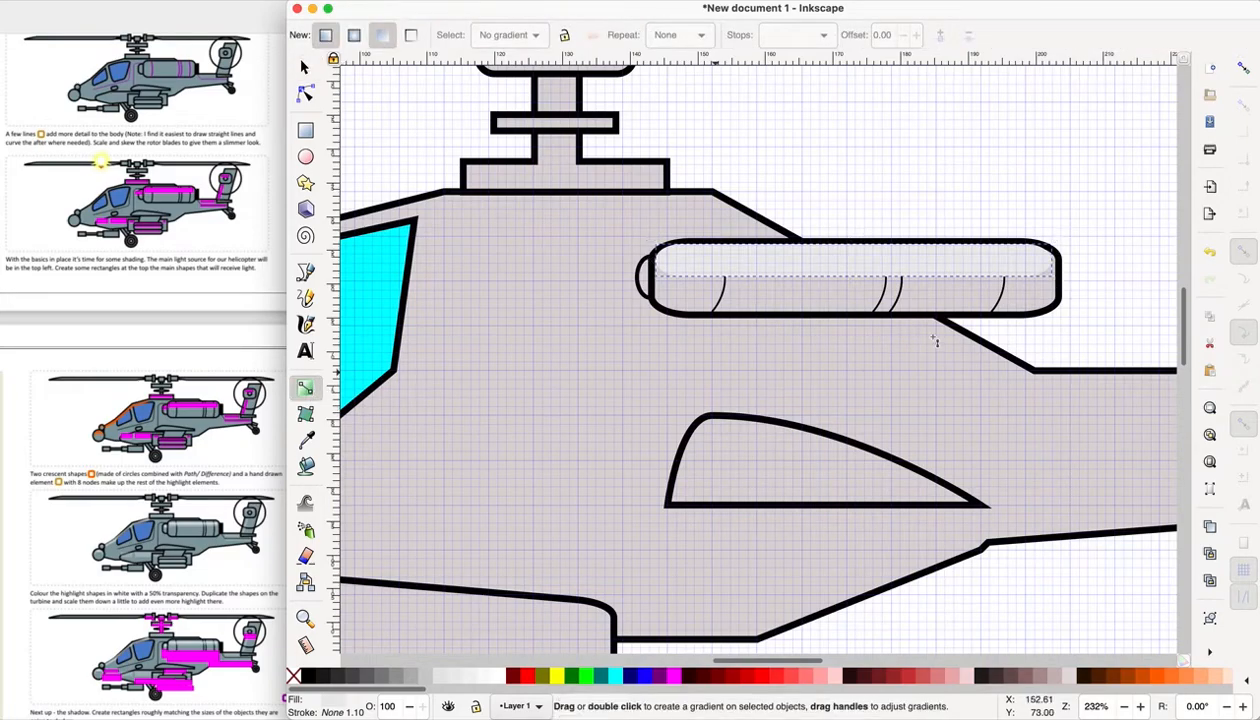
{"action": "mouse_move", "coordinate": [853, 256]}
{"action": "left_mouse_down"}
{"action": "mouse_move", "coordinate": [856, 280]}
{"action": "mouse_move", "coordinate": [848, 272]}
{"action": "left_mouse_up"}
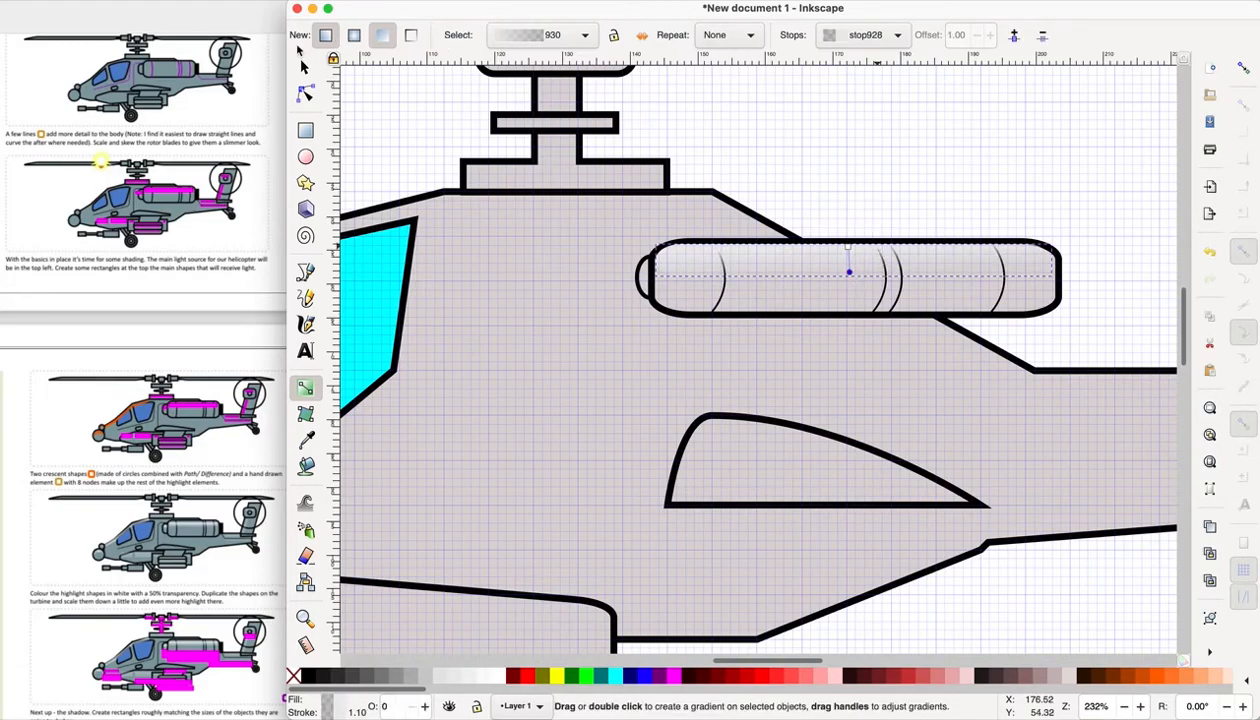
{"action": "key", "text": "s"}
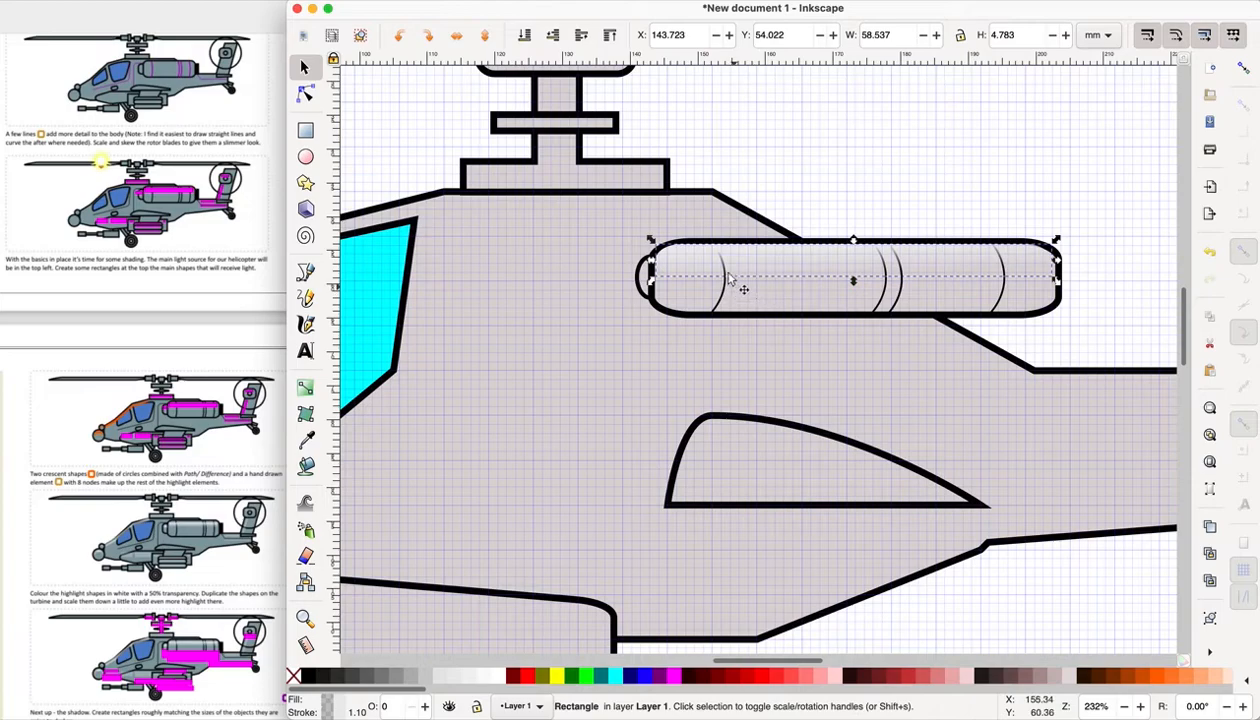
{"action": "left_click", "coordinate": [767, 265]}
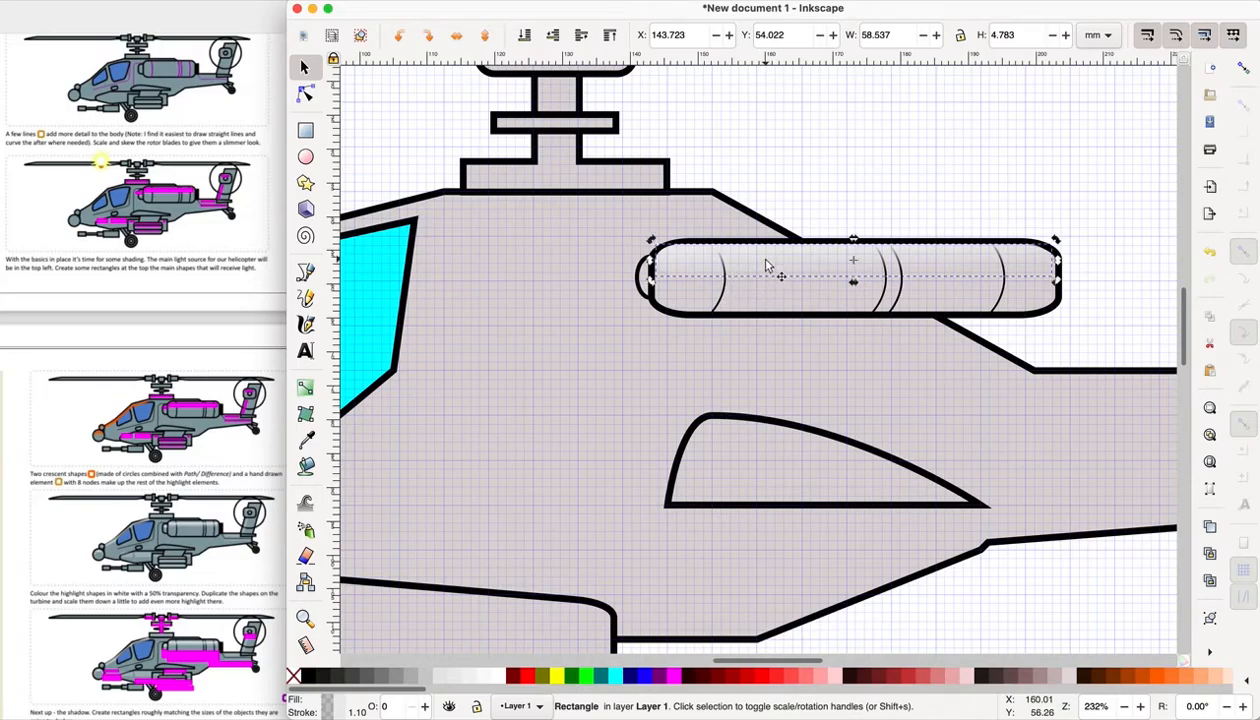
Step: Raise the frontmost panel arc on the engine pod above the gradient highlight
{"action": "left_click", "coordinate": [727, 294]}
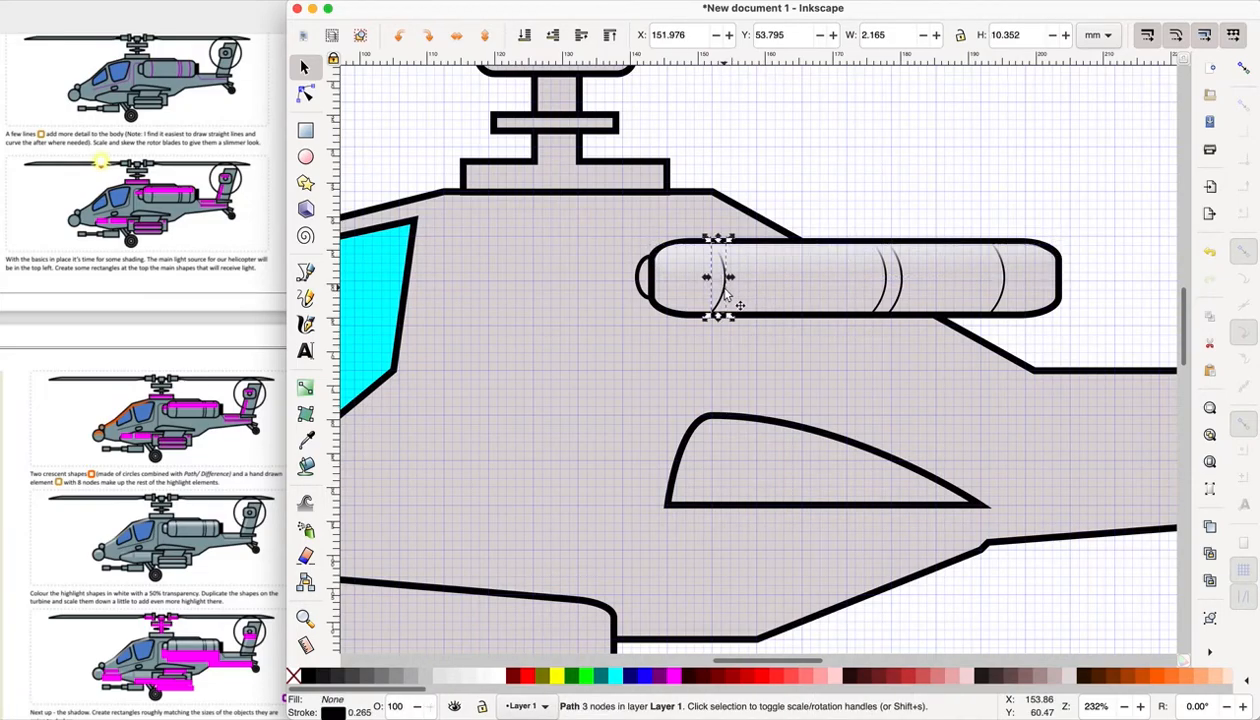
{"action": "left_click", "coordinate": [236, 1]}
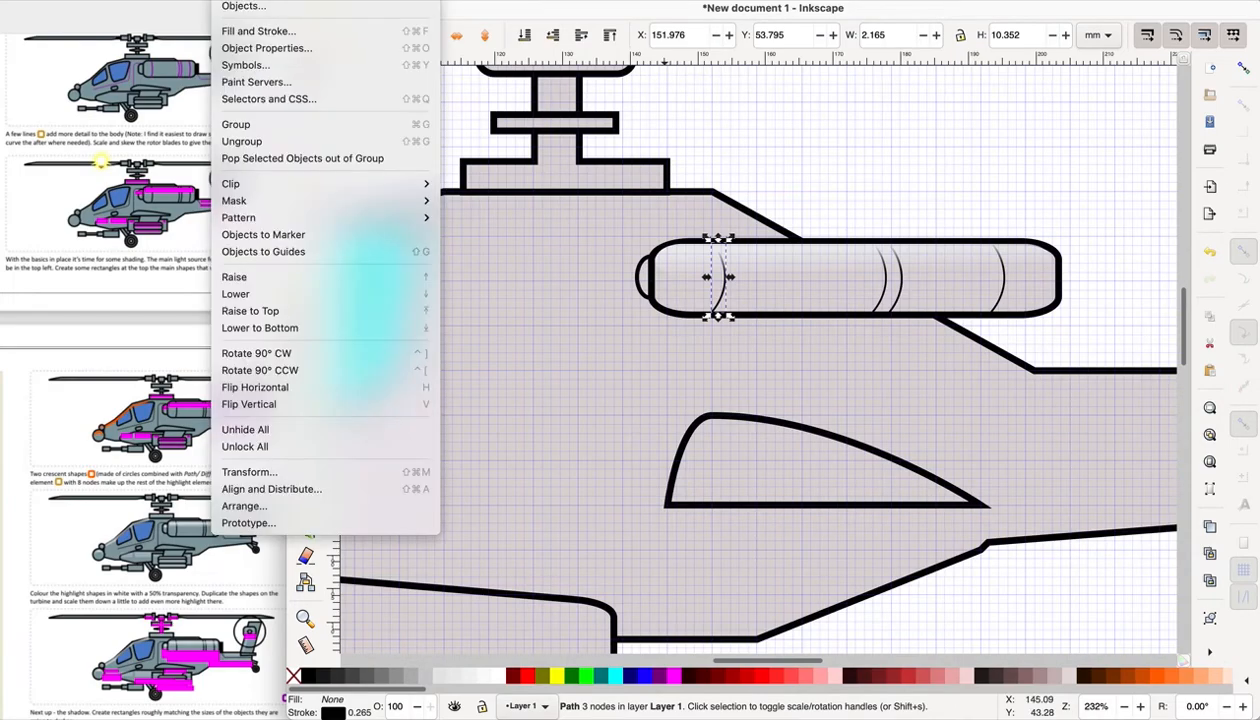
{"action": "mouse_move", "coordinate": [279, 1]}
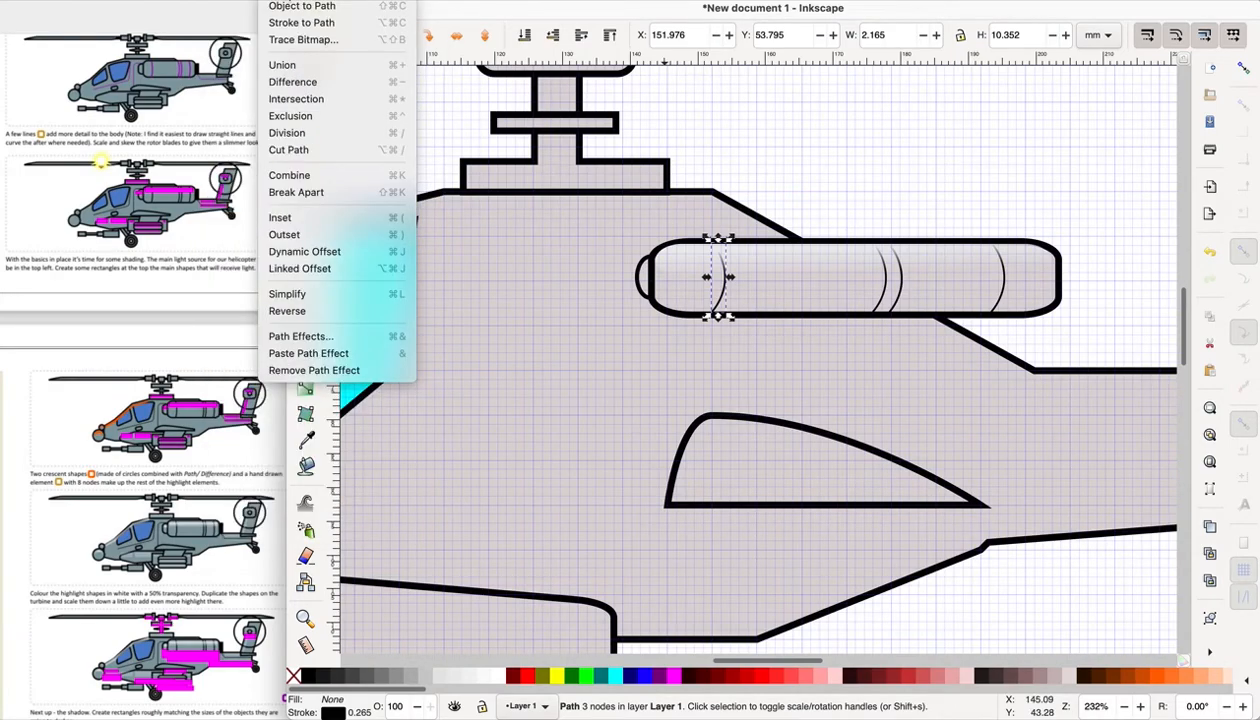
{"action": "mouse_move", "coordinate": [236, 1]}
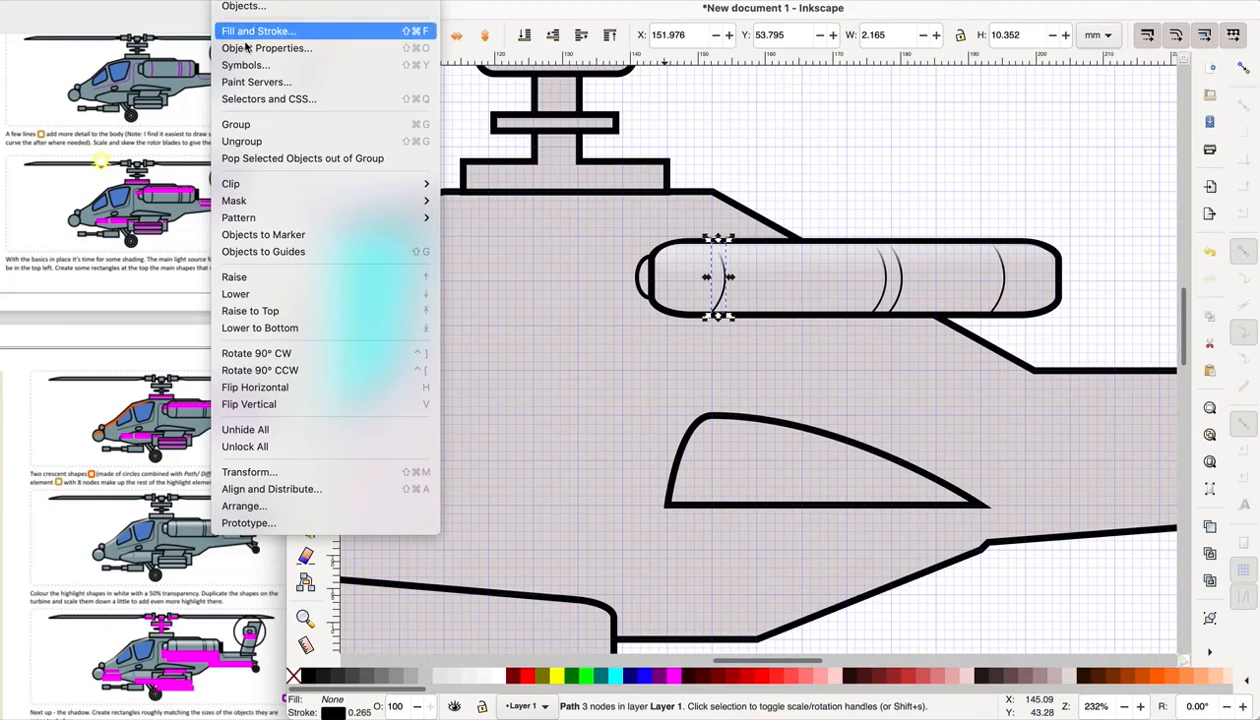
{"action": "left_click", "coordinate": [251, 276]}
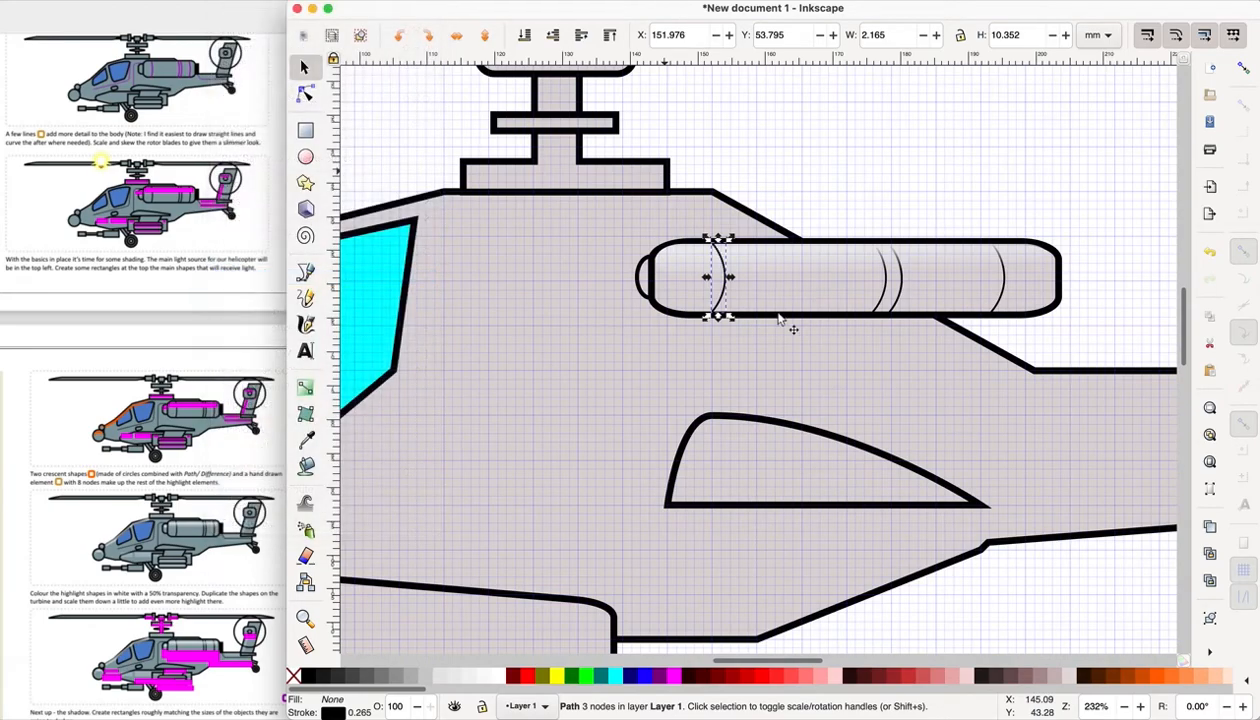
Step: Raise the other three panel arcs on the engine pod together by one level in the stacking order
{"action": "left_click", "coordinate": [886, 293]}
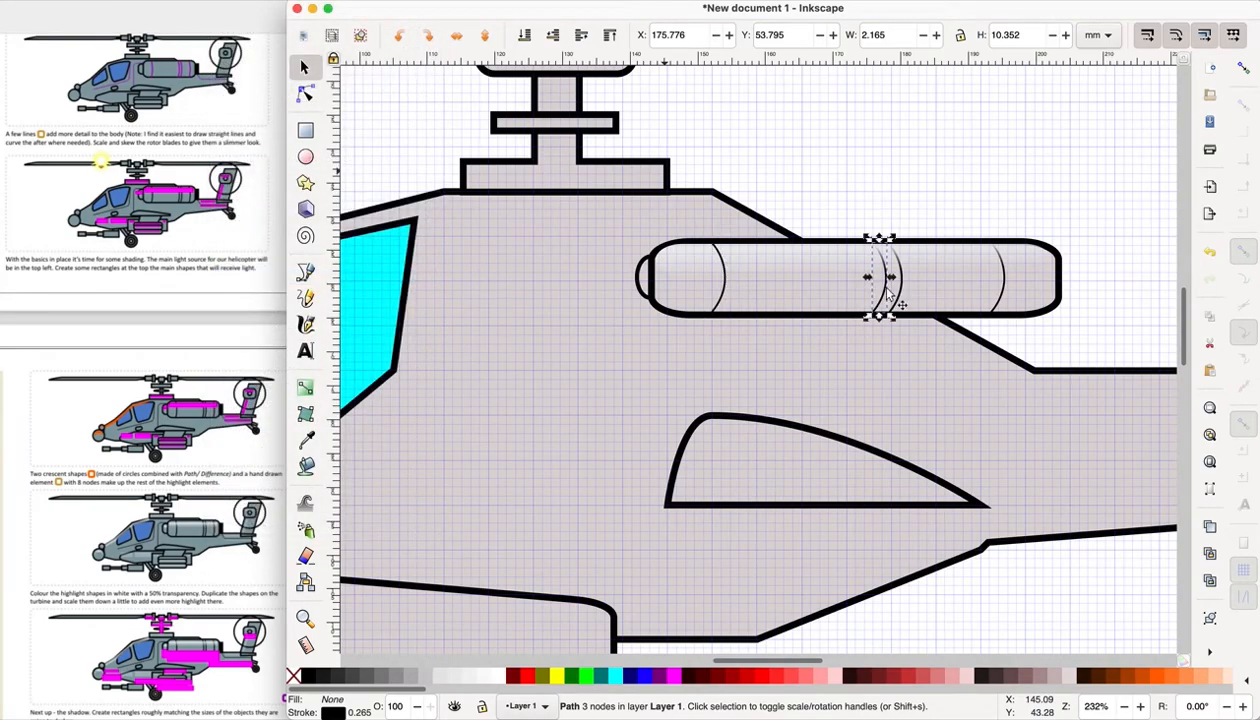
{"action": "left_click", "coordinate": [902, 292], "text": "shift"}
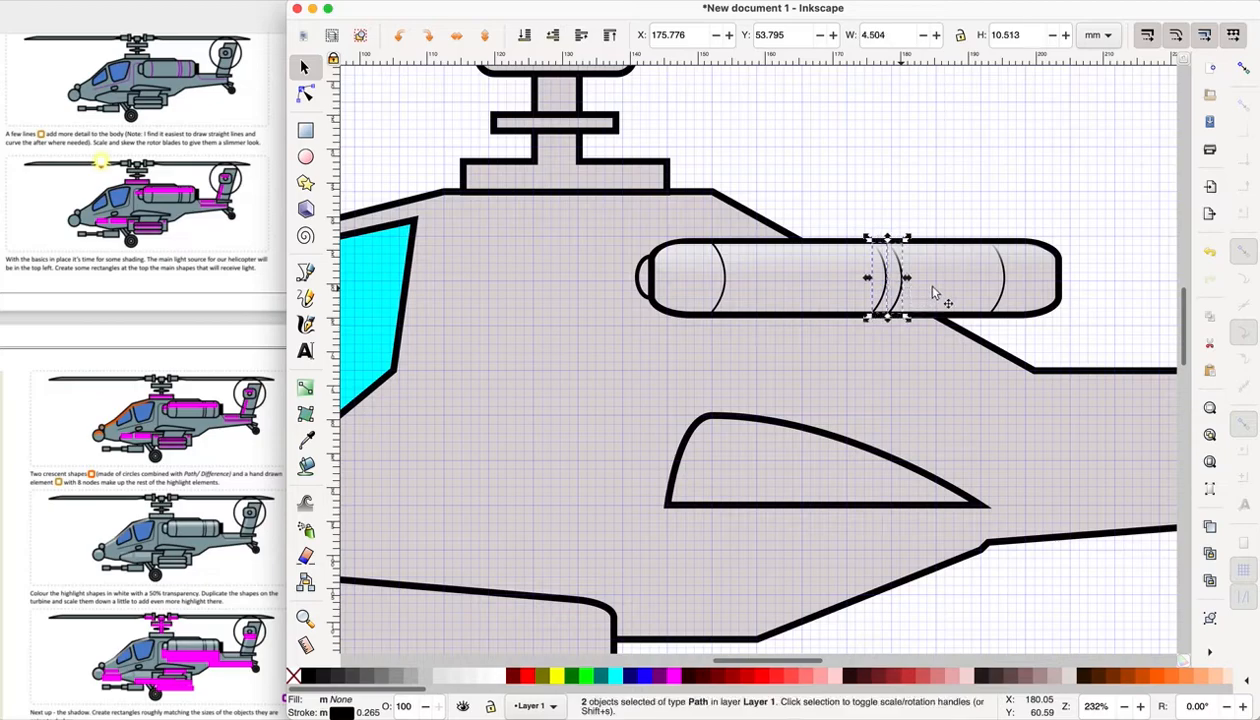
{"action": "left_click", "coordinate": [1004, 290], "text": "shift"}
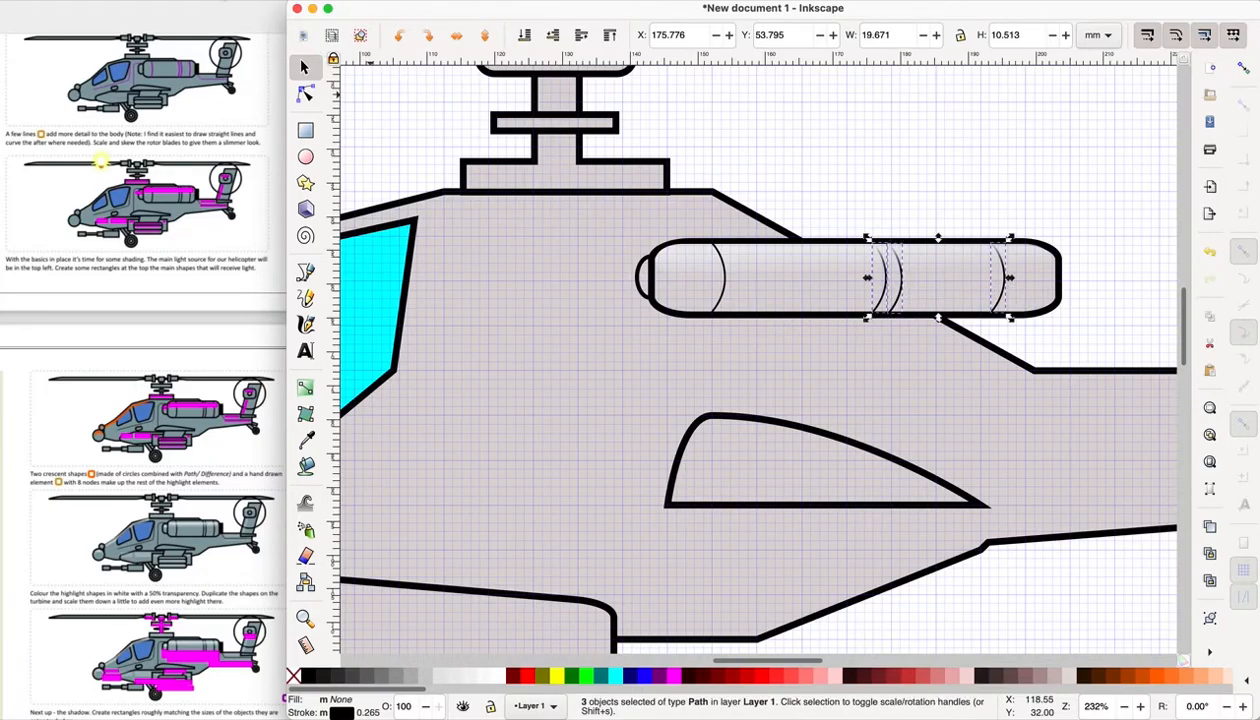
{"action": "left_click", "coordinate": [238, 1]}
{"action": "left_click", "coordinate": [259, 277]}
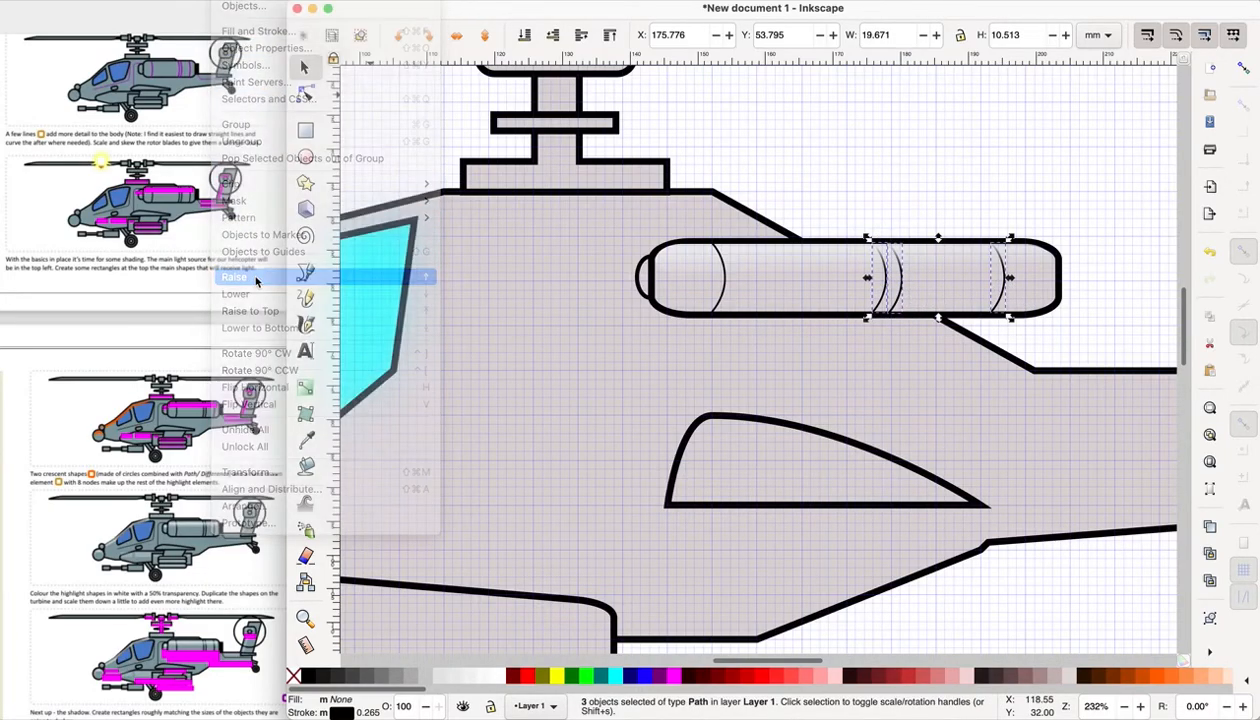
{"action": "left_click", "coordinate": [845, 345]}
Step: Raise each of the two closely spaced middle panel arcs on the engine pod one more level, one after the other
{"action": "left_click", "coordinate": [887, 293]}
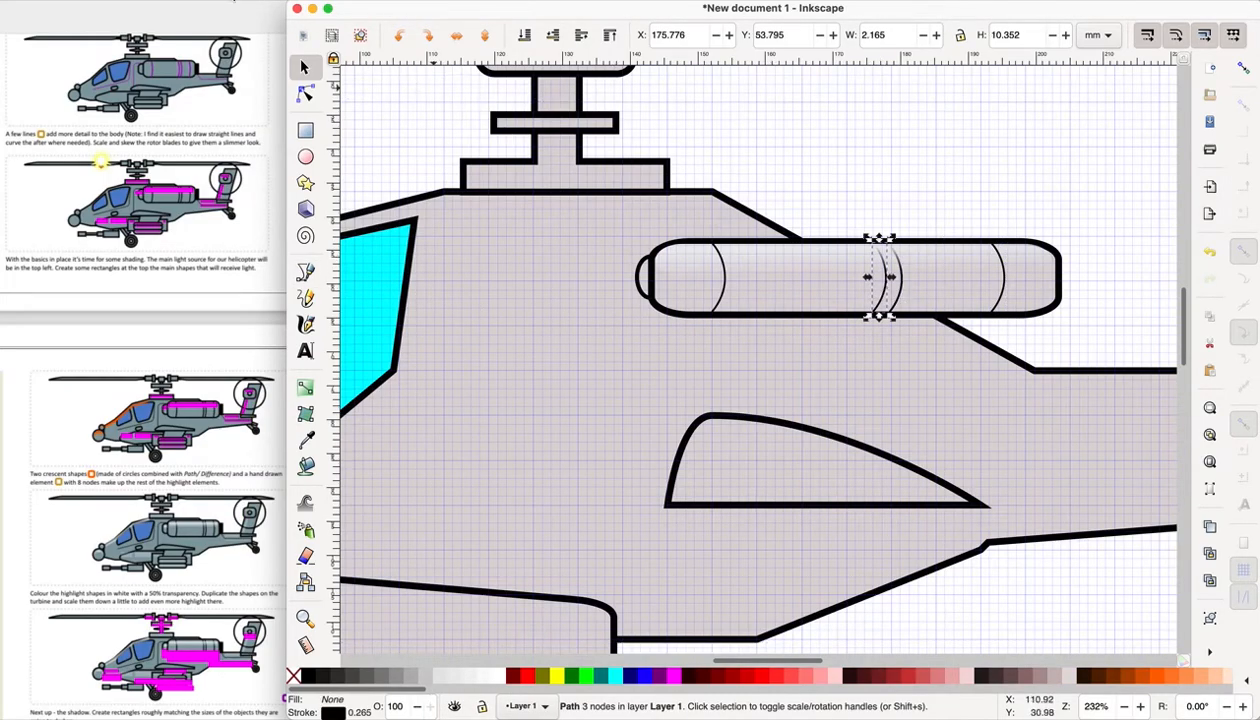
{"action": "left_click", "coordinate": [238, 1]}
{"action": "left_click", "coordinate": [234, 277]}
{"action": "left_click_drag", "start_coordinate": [903, 293], "coordinate": [919, 293]}
{"action": "left_click", "coordinate": [238, 1]}
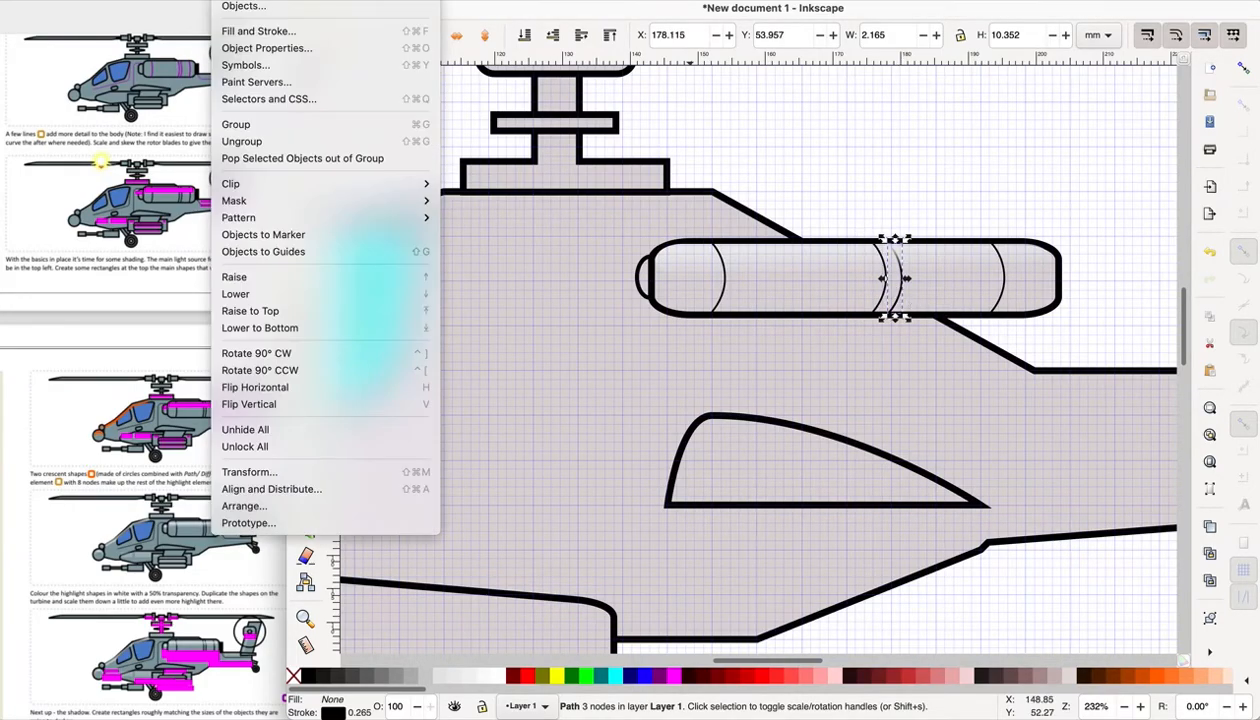
{"action": "left_click", "coordinate": [265, 279]}
{"action": "left_click", "coordinate": [952, 150]}
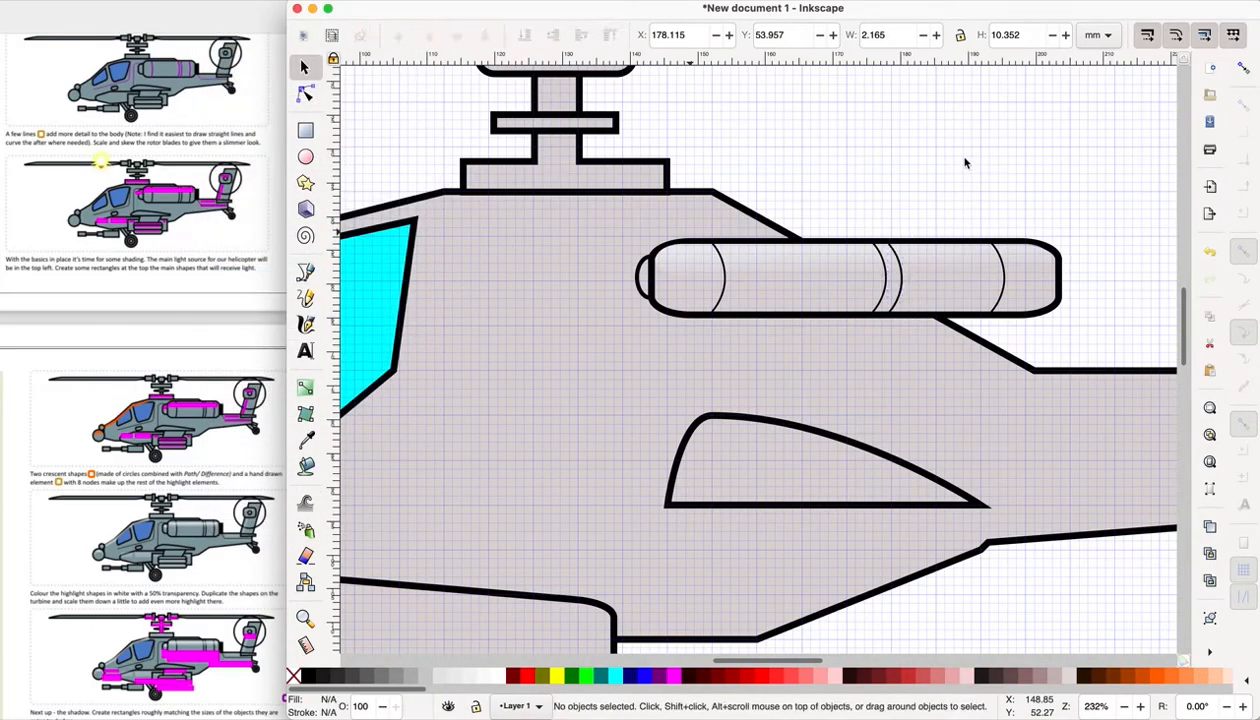
Step: Duplicate the pod's highlight rectangle and mirror the copy down onto the pod's lower half, about 58.5 by 5.2 mm
{"action": "left_click", "coordinate": [806, 259]}
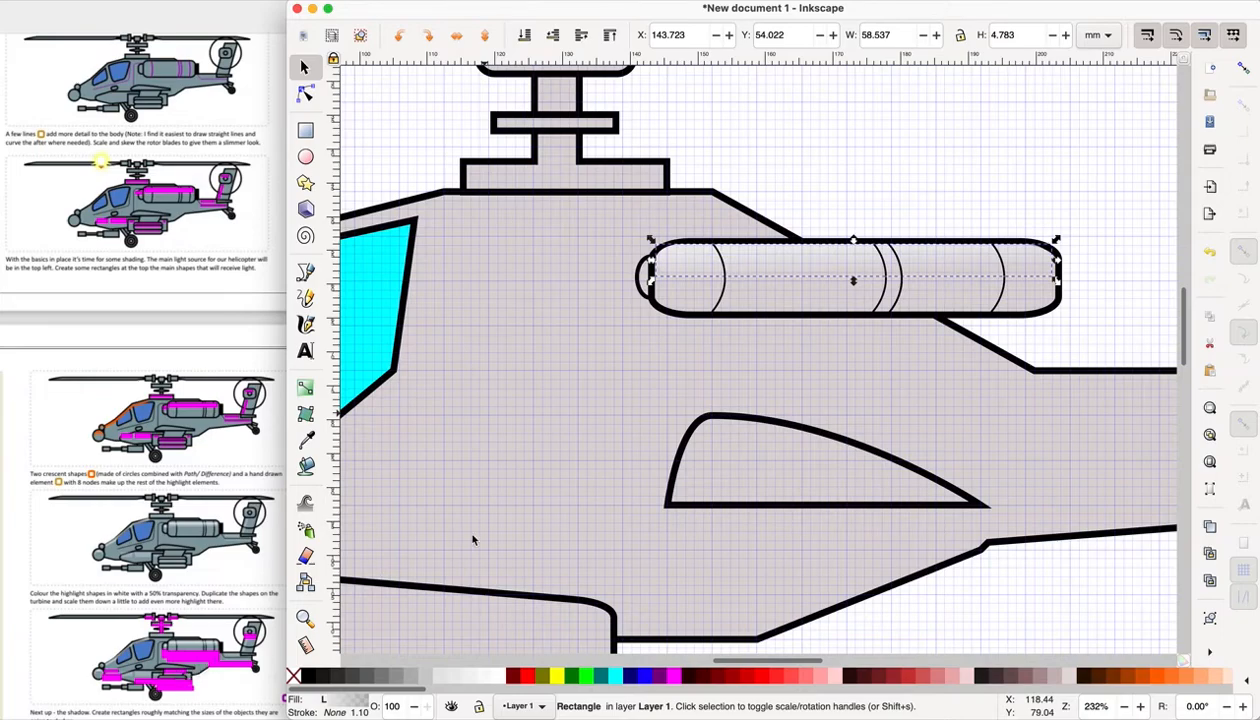
{"action": "left_click", "coordinate": [233, 1]}
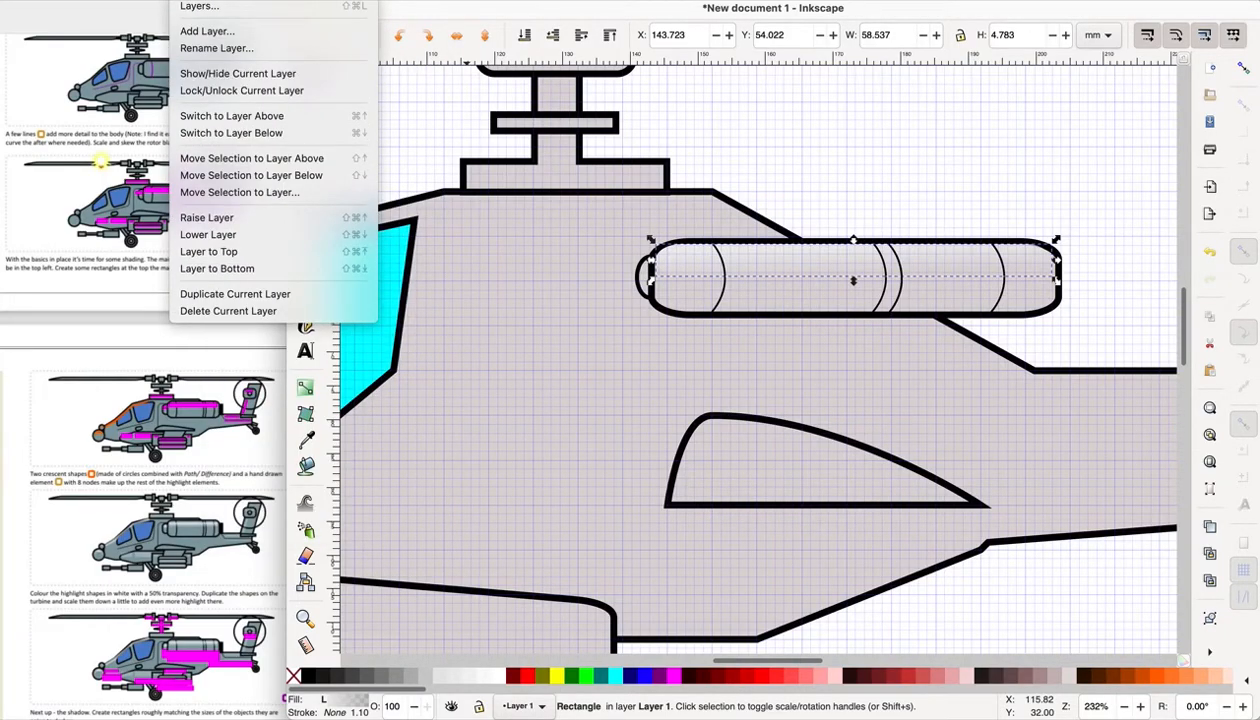
{"action": "left_click", "coordinate": [130, 201]}
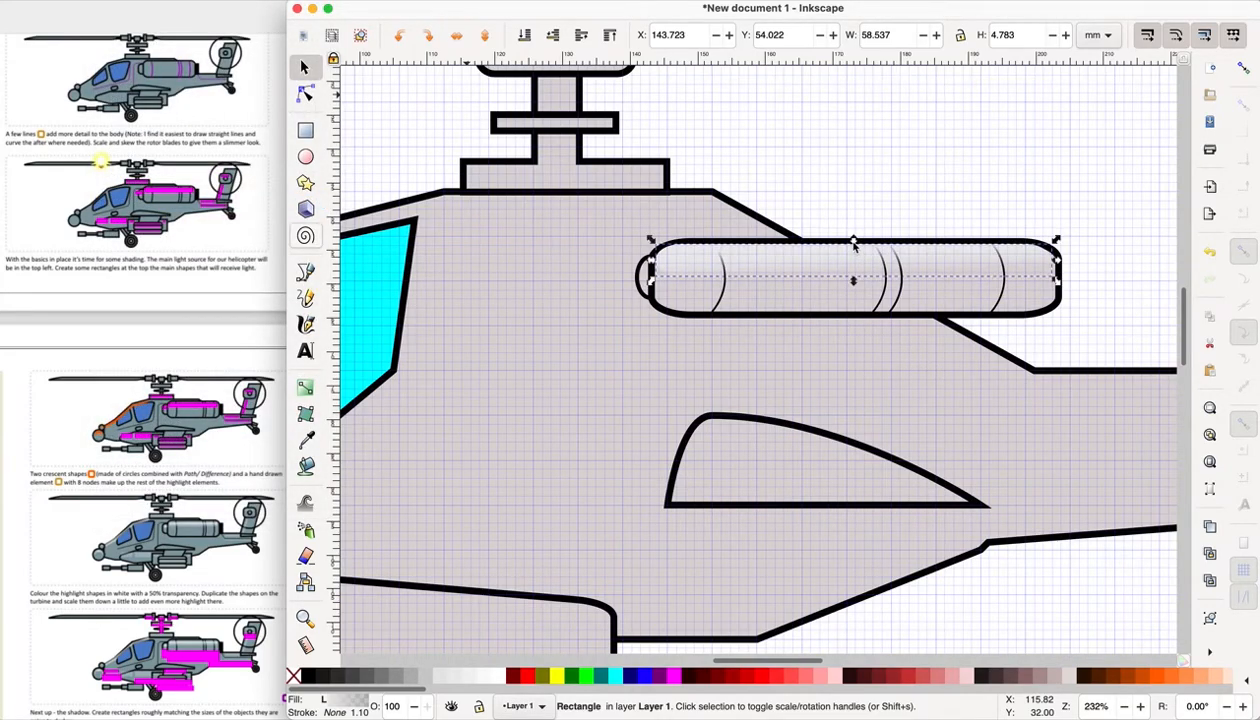
{"action": "left_click_drag", "start_coordinate": [852, 252], "coordinate": [852, 314]}
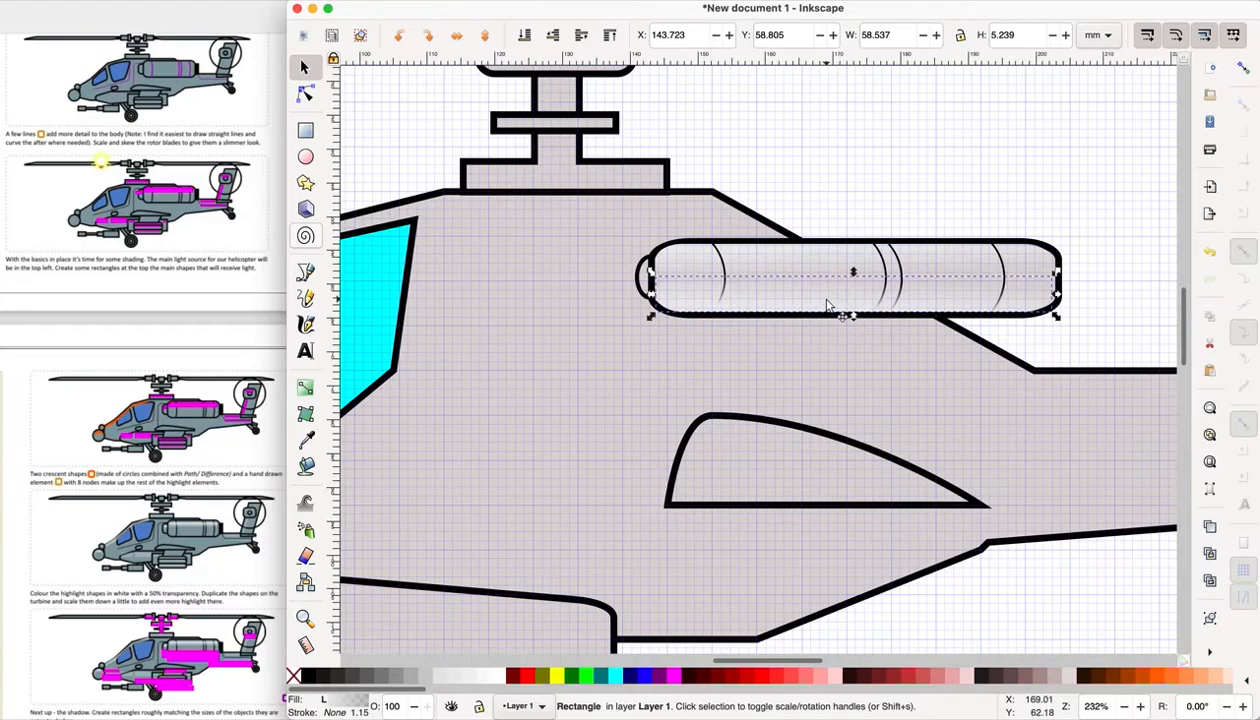
Step: Recolour the opaque gradient stop of the lower pod rectangle dark grey to make a shadow, and adjust the stop's position near the lower edge
{"action": "key", "text": "r"}
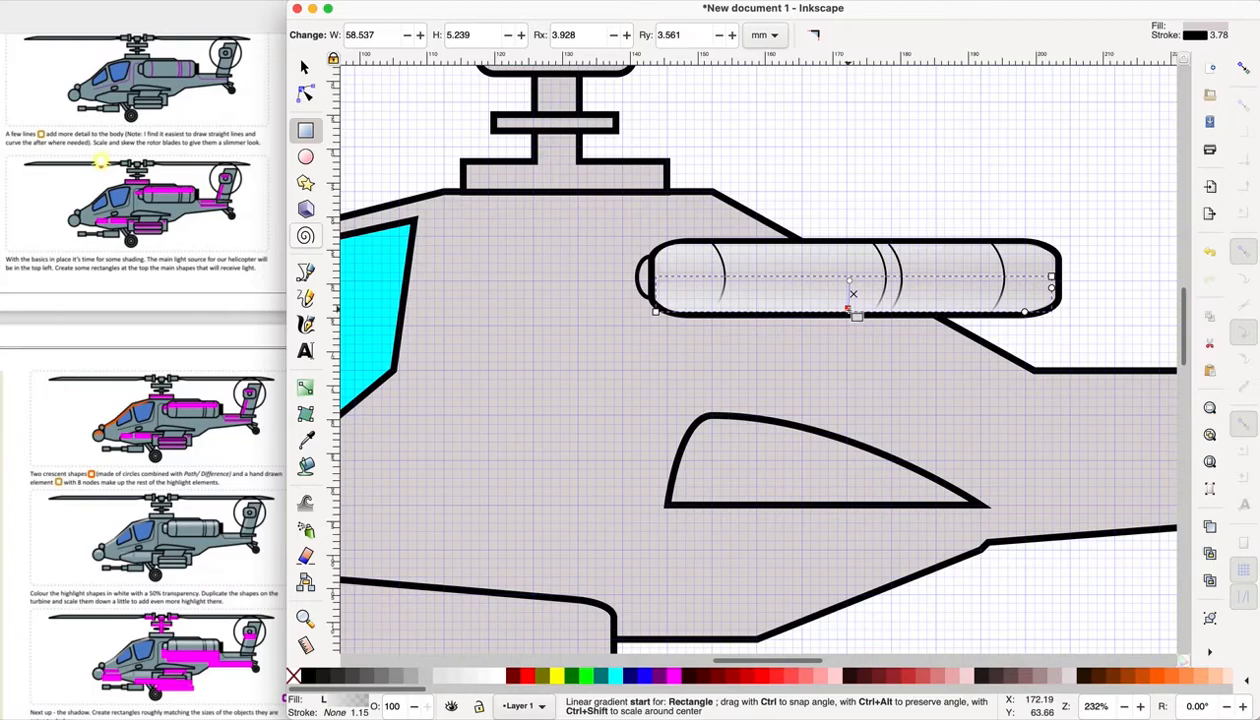
{"action": "left_click", "coordinate": [366, 680]}
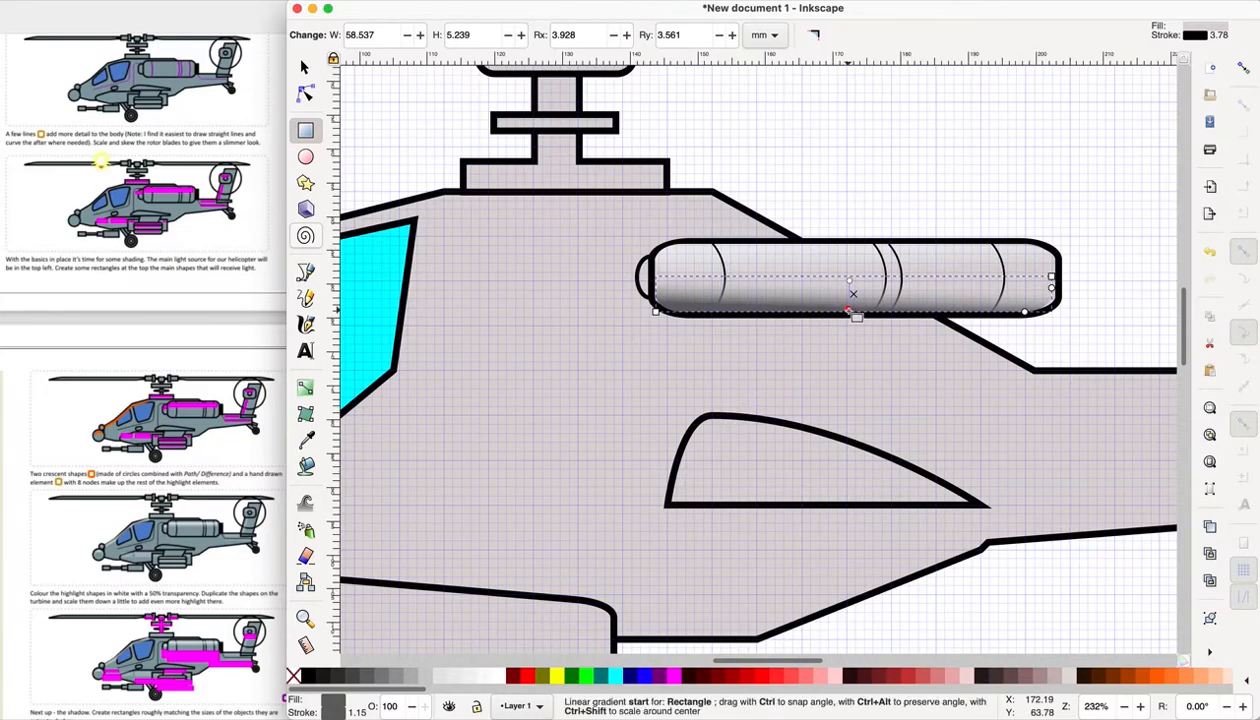
{"action": "left_click_drag", "start_coordinate": [857, 316], "coordinate": [850, 310]}
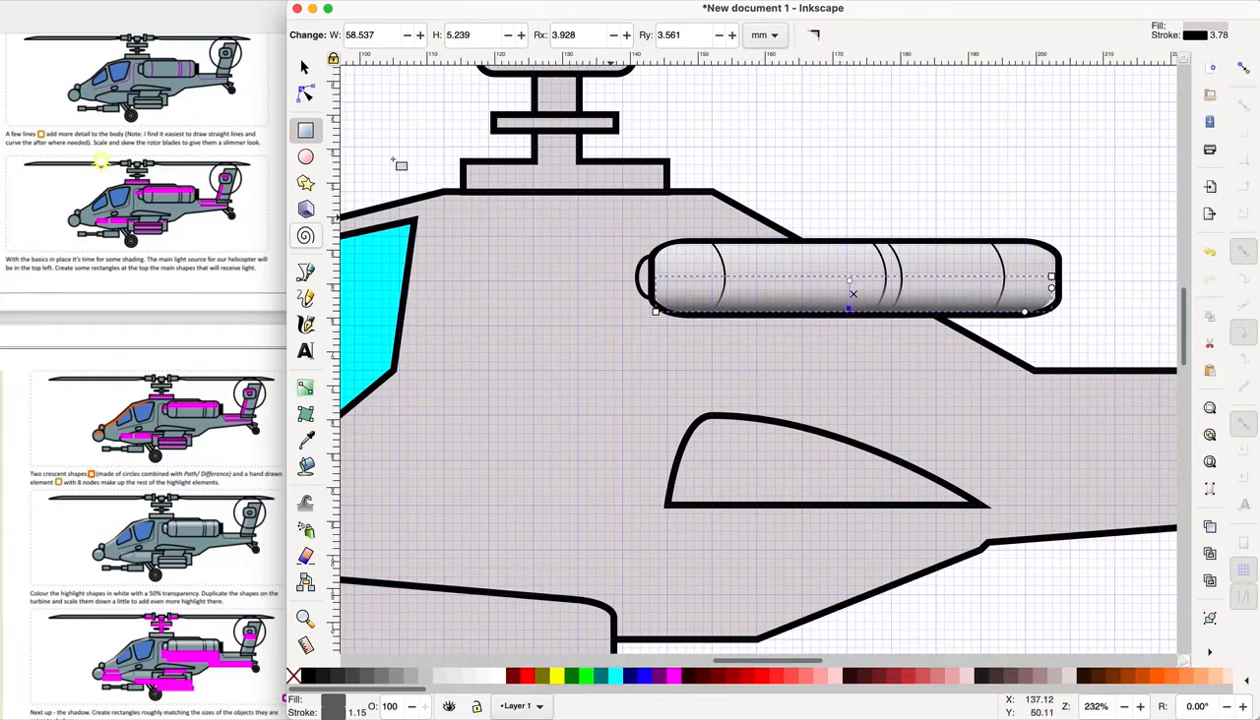
{"action": "left_click", "coordinate": [304, 66]}
{"action": "left_click", "coordinate": [989, 178]}
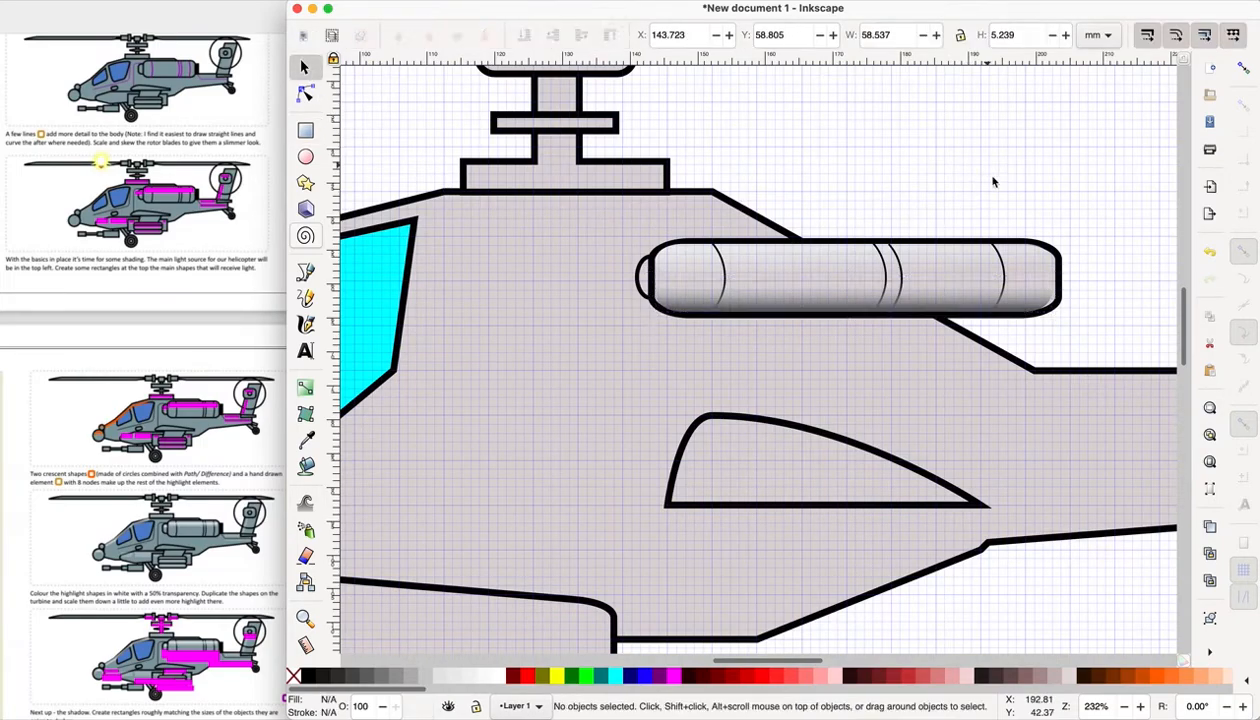
Step: Widen the pod's shadow rectangle to about 59 mm so it reaches the pod's rear outline
{"action": "left_click", "coordinate": [1040, 316]}
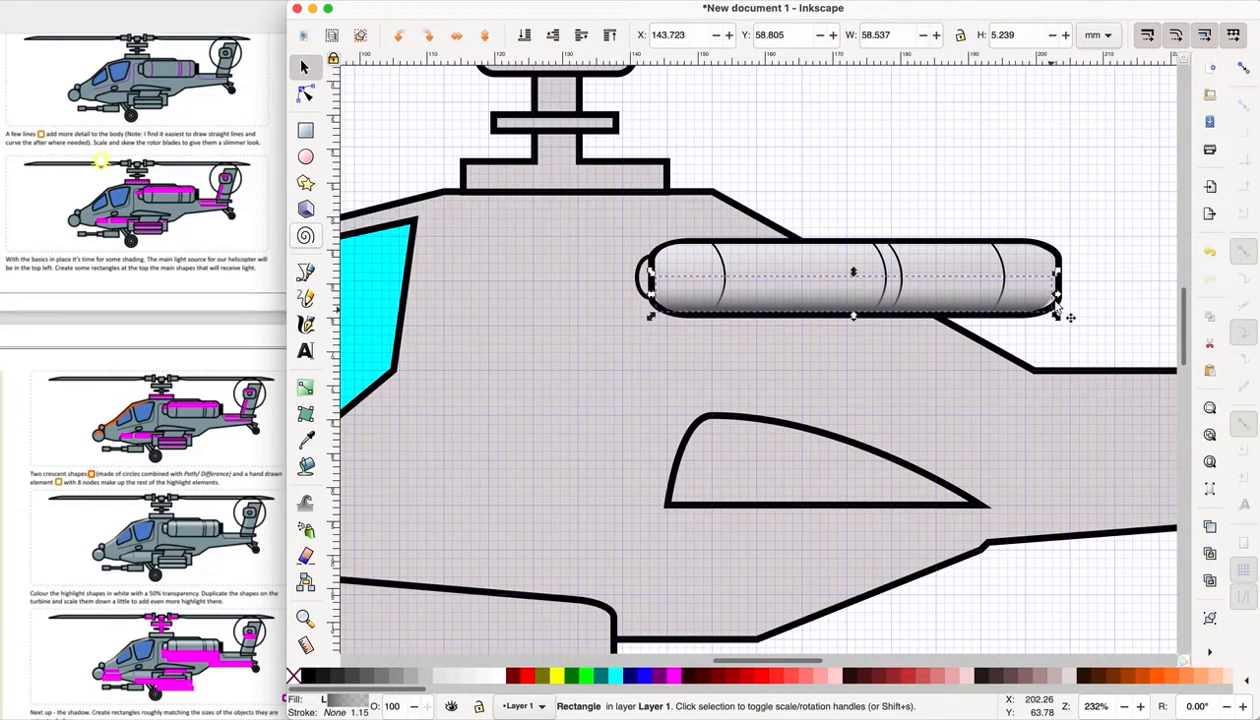
{"action": "left_click_drag", "start_coordinate": [1060, 298], "coordinate": [1063, 300]}
{"action": "left_click", "coordinate": [1012, 186]}
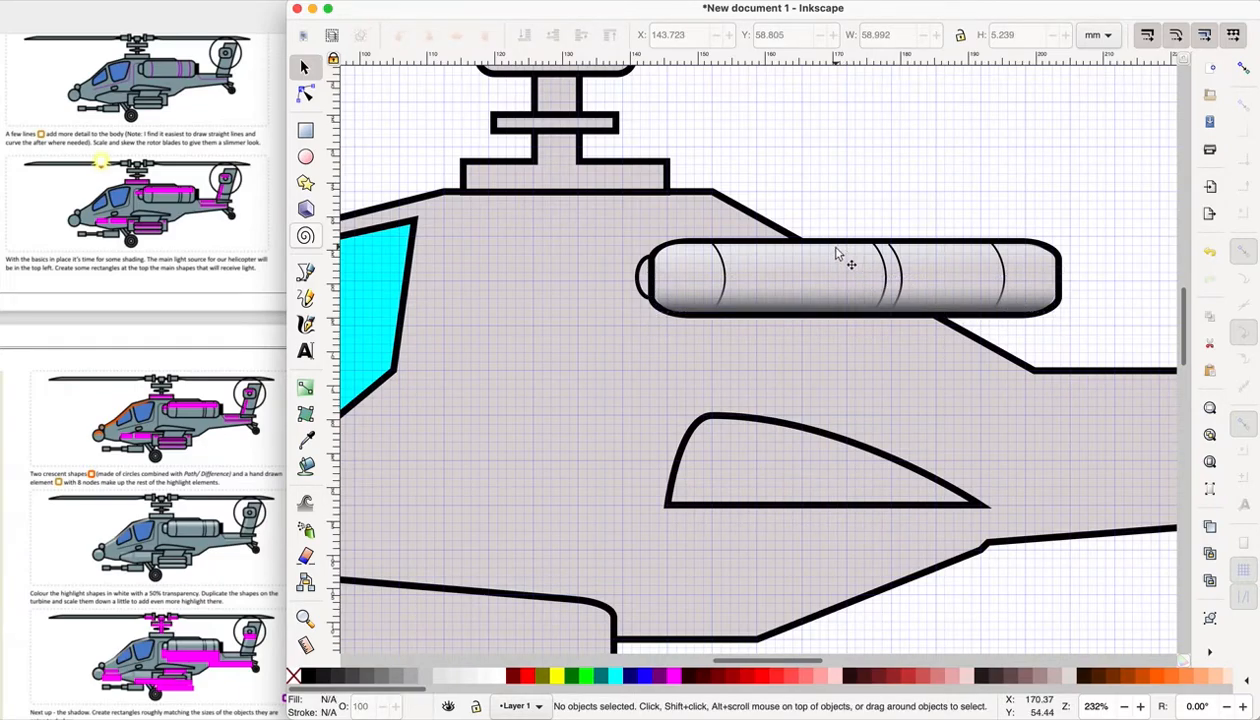
Step: Lower the pod's shadow rectangle four levels in the stacking order, beneath all the panel arcs
{"action": "left_click", "coordinate": [788, 311]}
{"action": "left_click", "coordinate": [240, 1]}
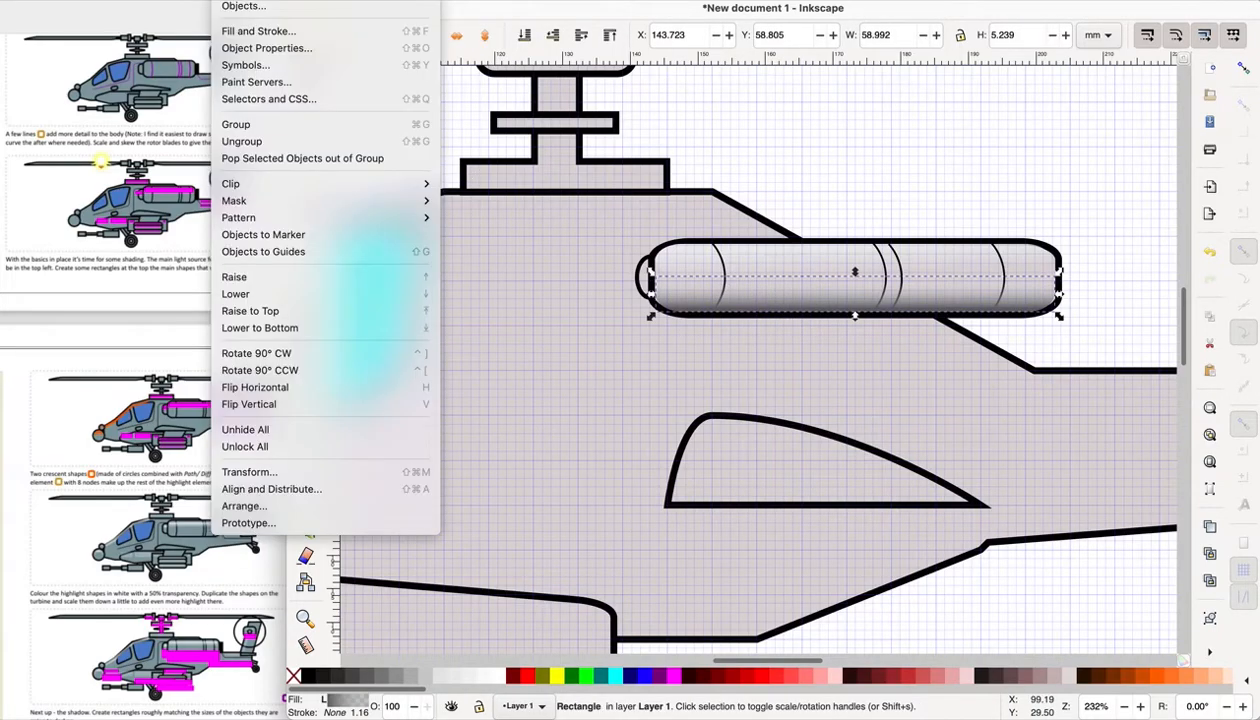
{"action": "left_click", "coordinate": [249, 293]}
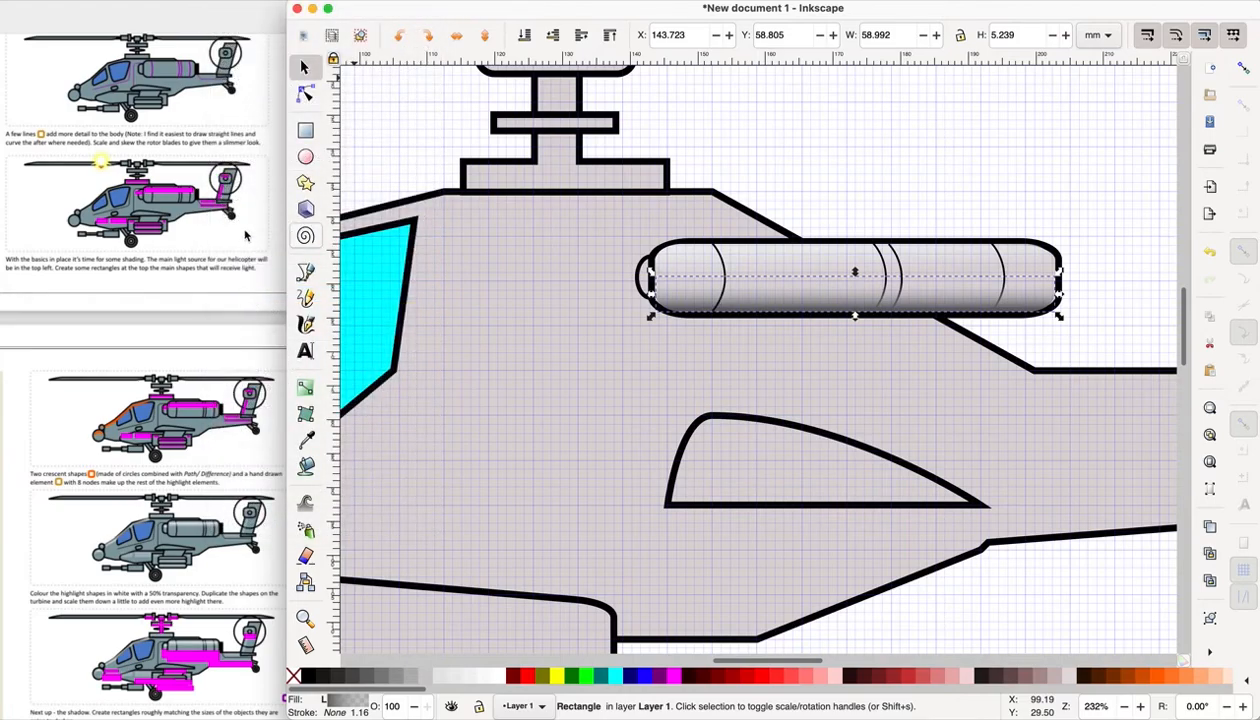
{"action": "left_click", "coordinate": [222, 10]}
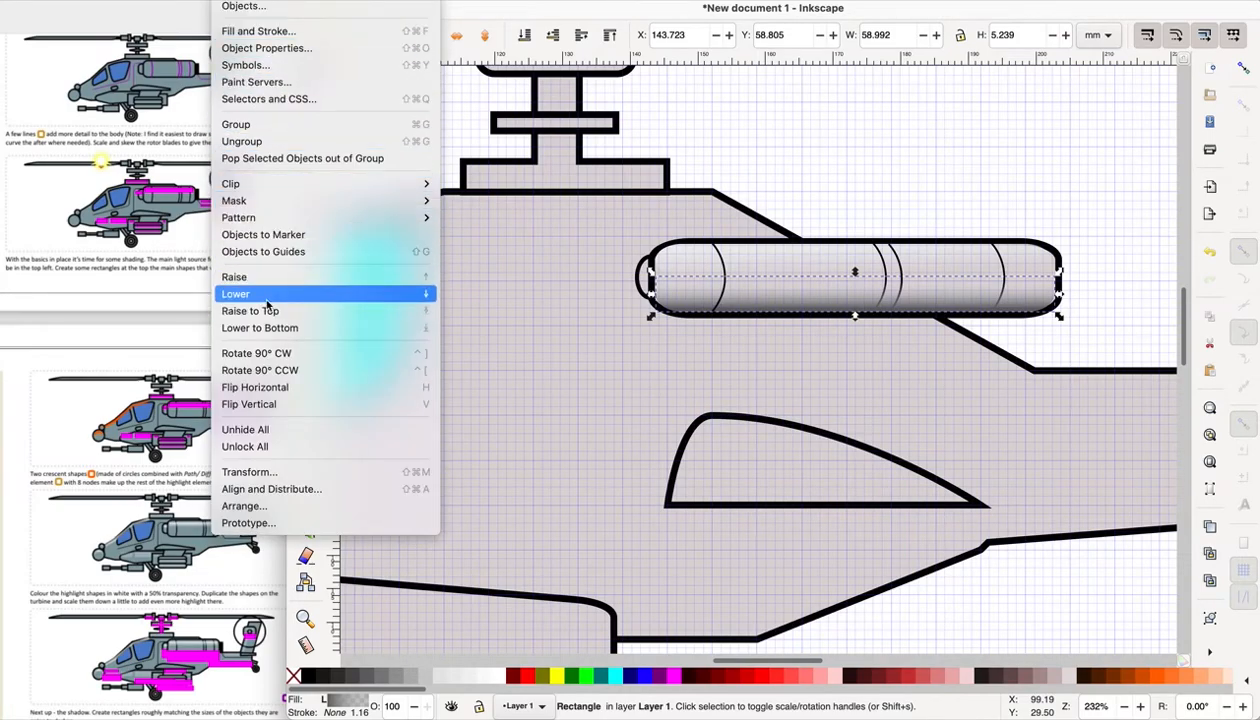
{"action": "left_click", "coordinate": [236, 294]}
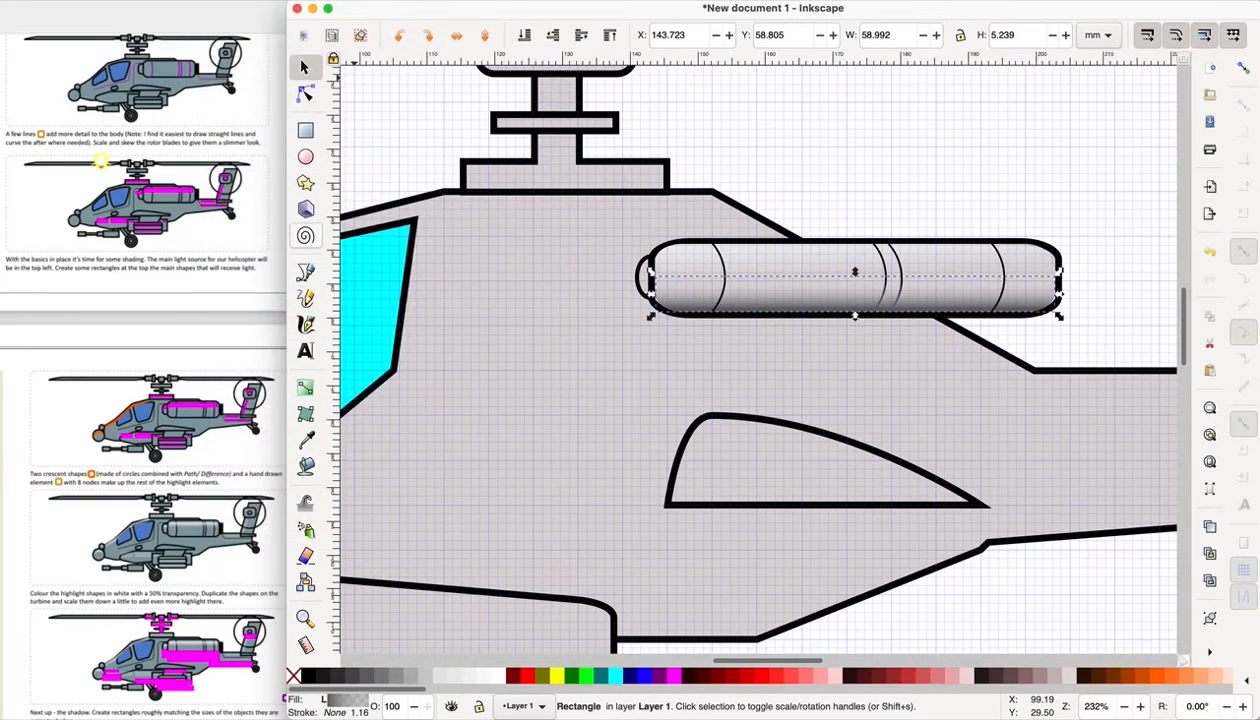
{"action": "left_click", "coordinate": [222, 10]}
{"action": "left_click", "coordinate": [236, 293]}
{"action": "left_click", "coordinate": [222, 10]}
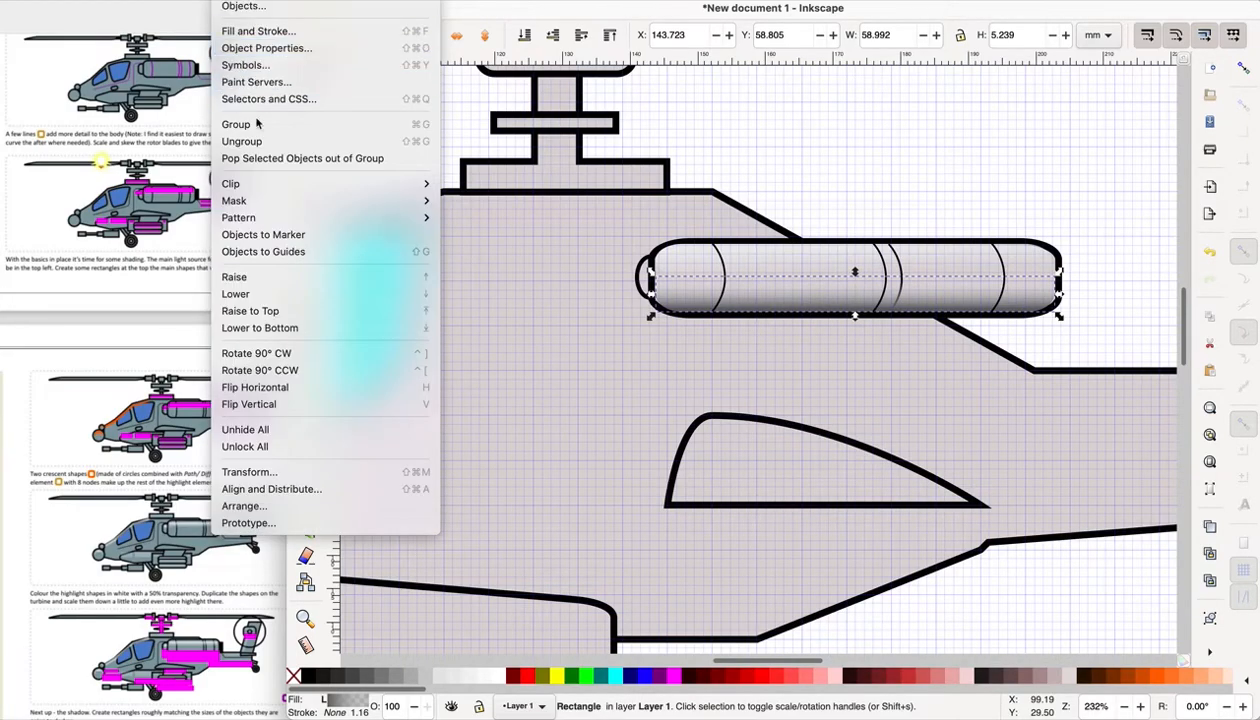
{"action": "left_click", "coordinate": [250, 291]}
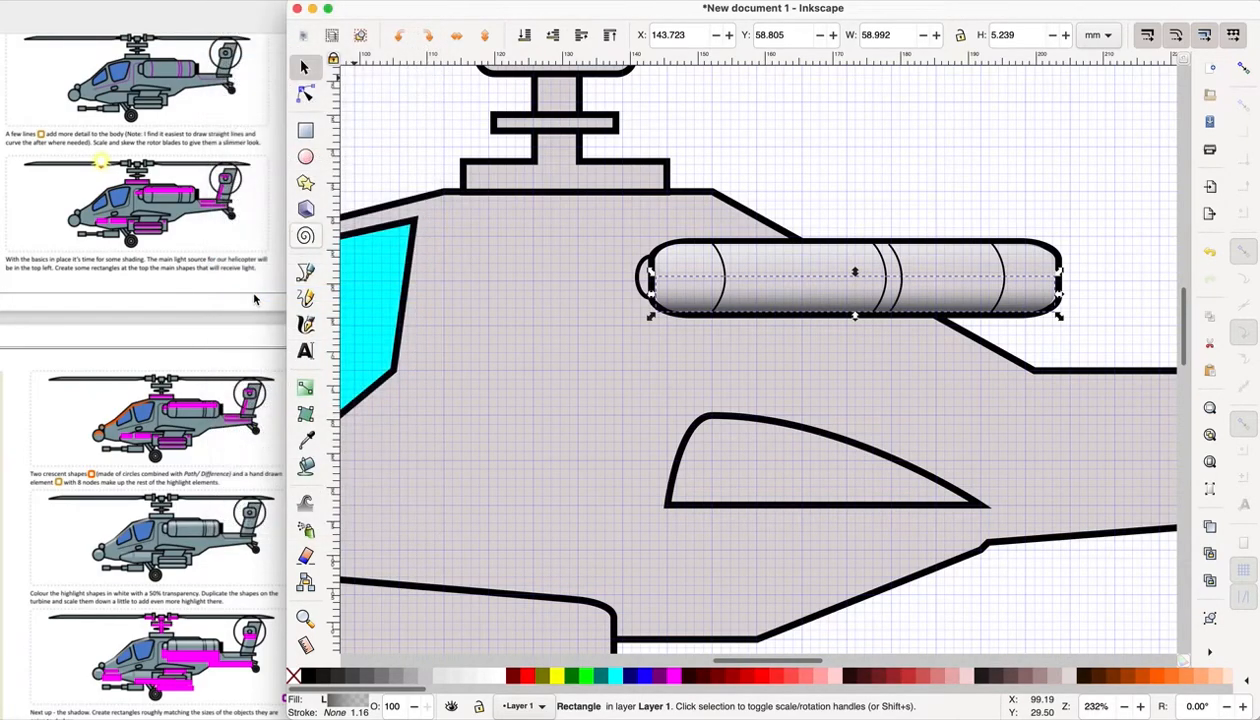
{"action": "left_click", "coordinate": [948, 155]}
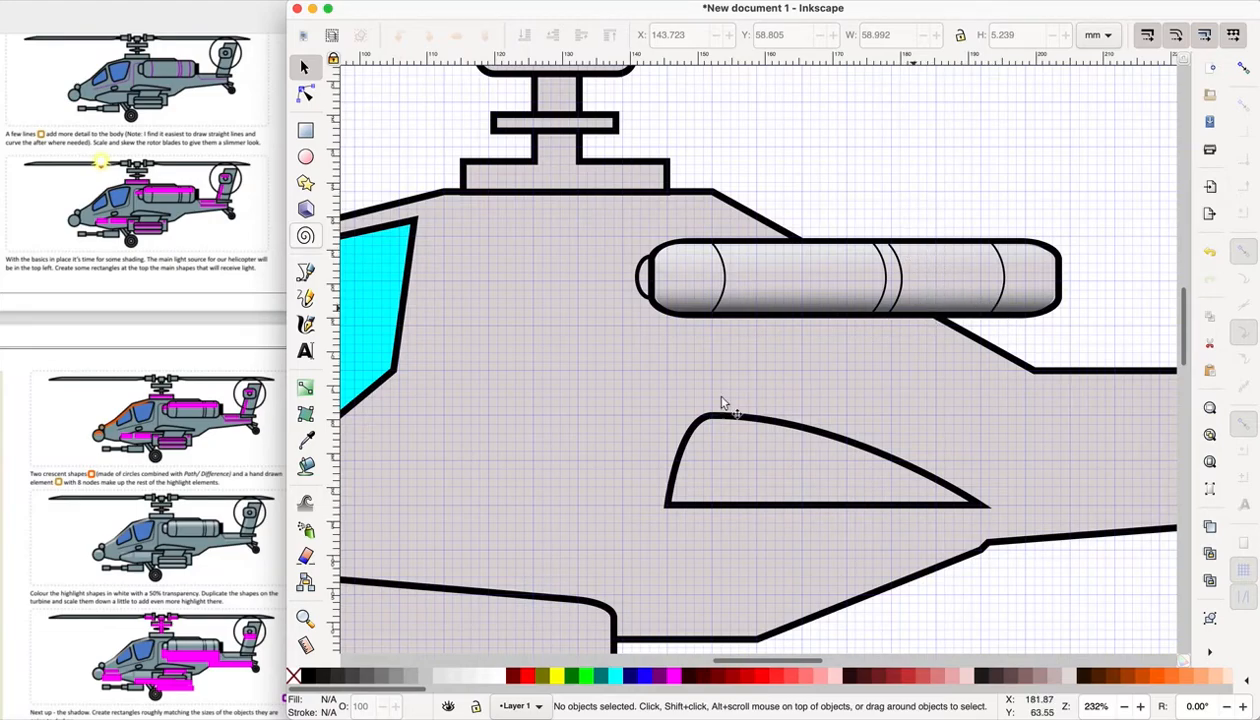
Step: Examine the reference tutorial's remaining shadow and final-detail stages and compare them with the whole helicopter drawing
{"action": "scroll", "coordinate": [172, 440], "scroll_direction": "down", "scroll_amount": 1}
{"action": "scroll", "coordinate": [175, 442], "scroll_direction": "down", "scroll_amount": 3}
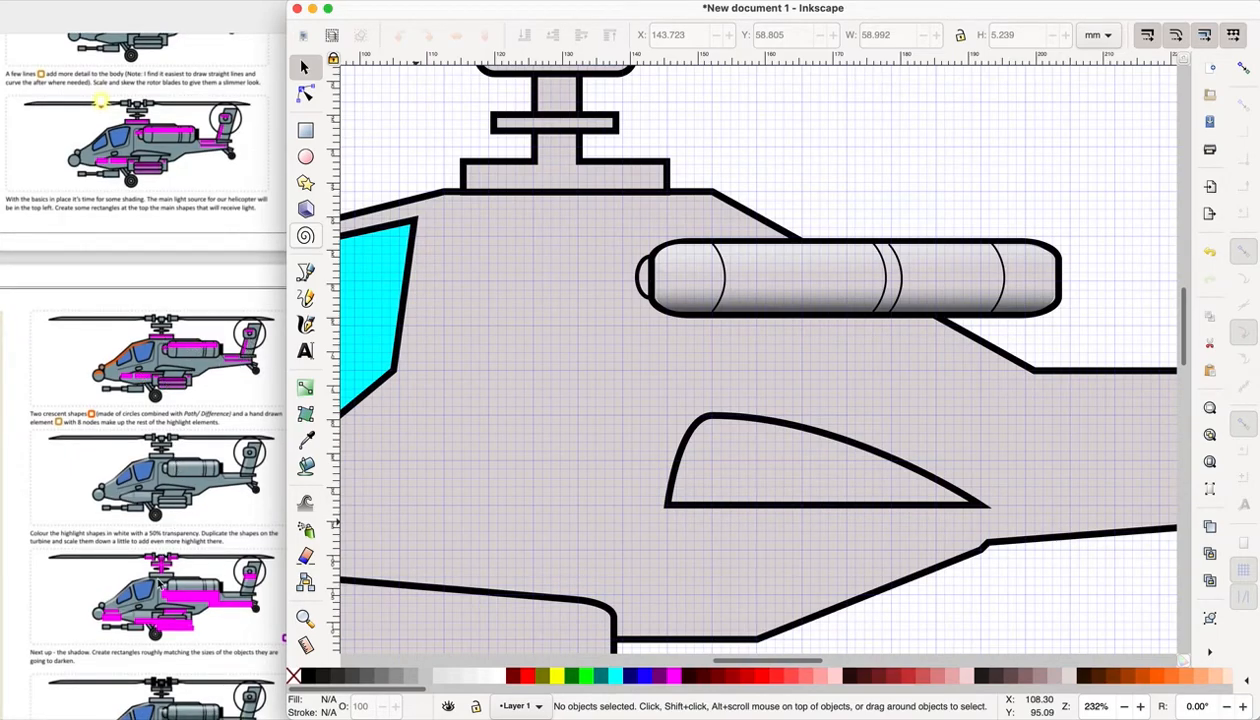
{"action": "scroll", "coordinate": [192, 602], "scroll_direction": "down", "scroll_amount": 10}
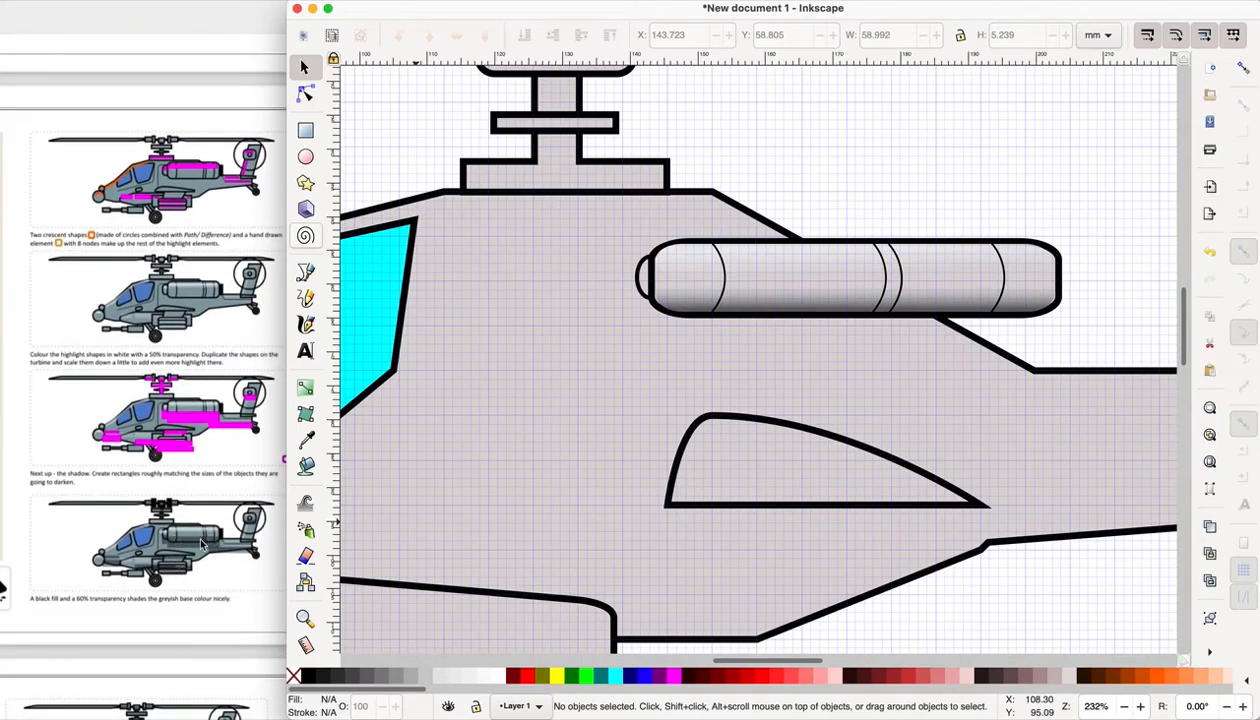
{"action": "scroll", "coordinate": [200, 543], "scroll_direction": "down", "scroll_amount": 15}
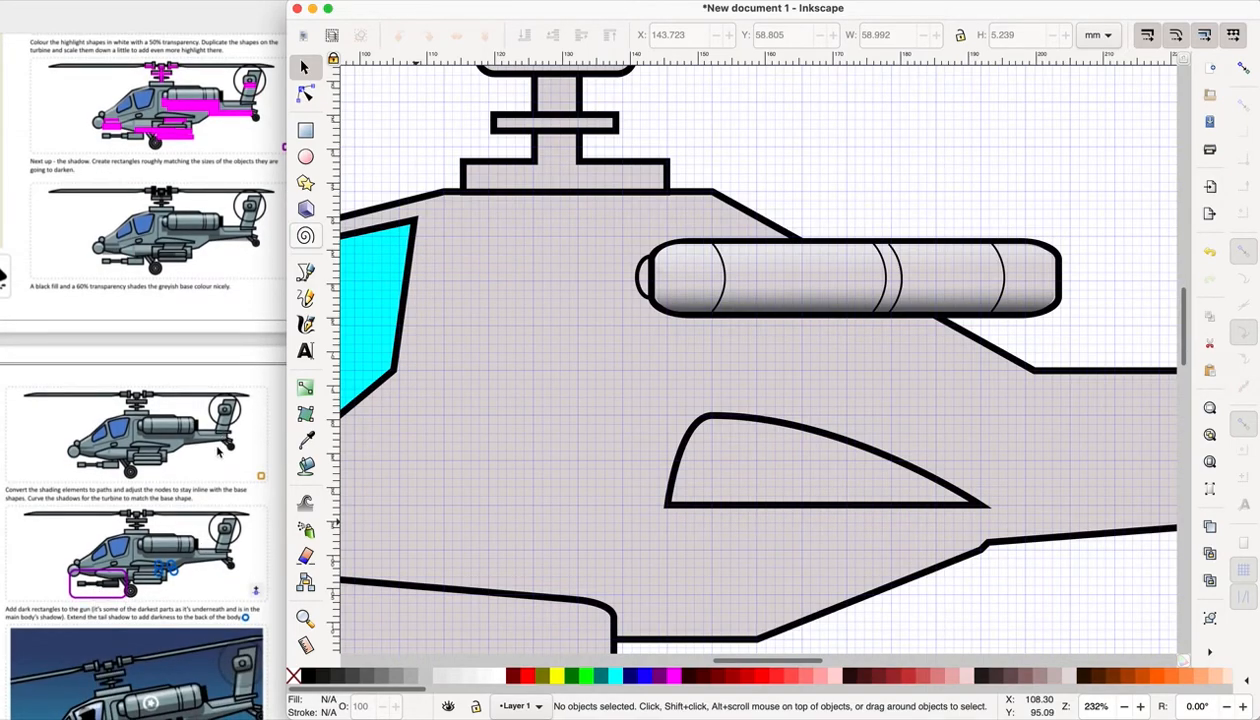
{"action": "scroll", "coordinate": [220, 452], "scroll_direction": "down", "scroll_amount": 3}
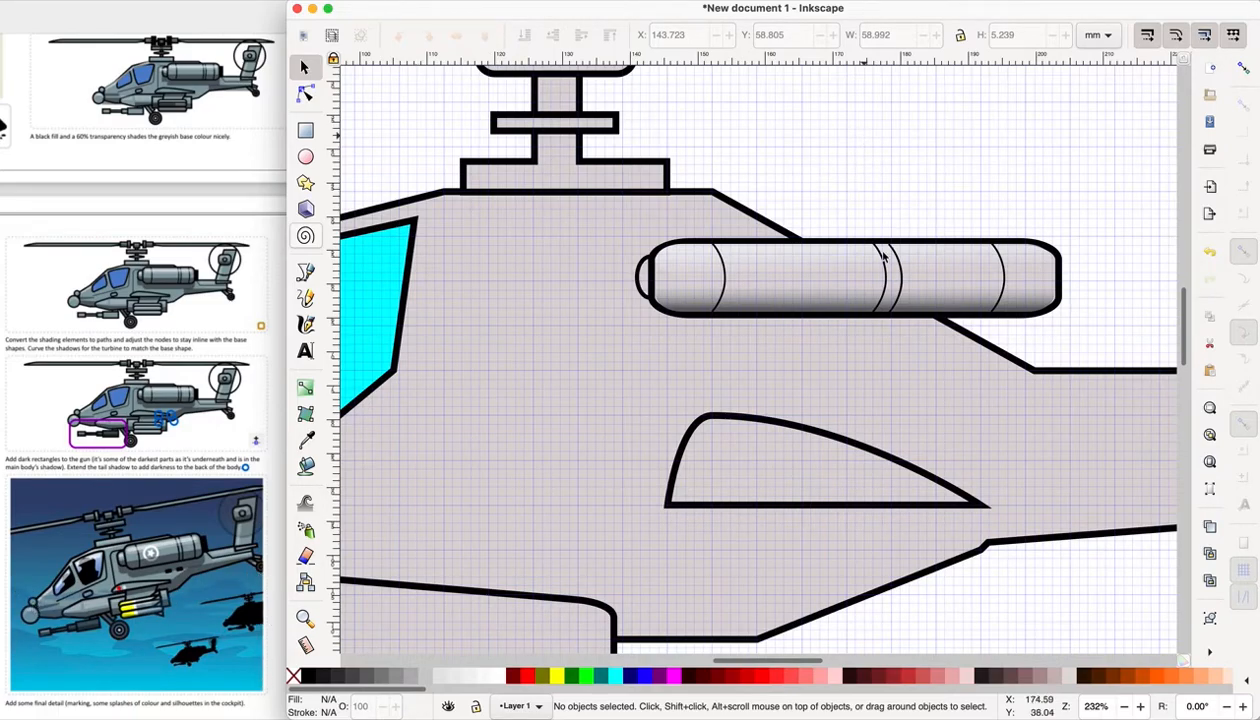
{"action": "left_click", "coordinate": [1124, 706]}
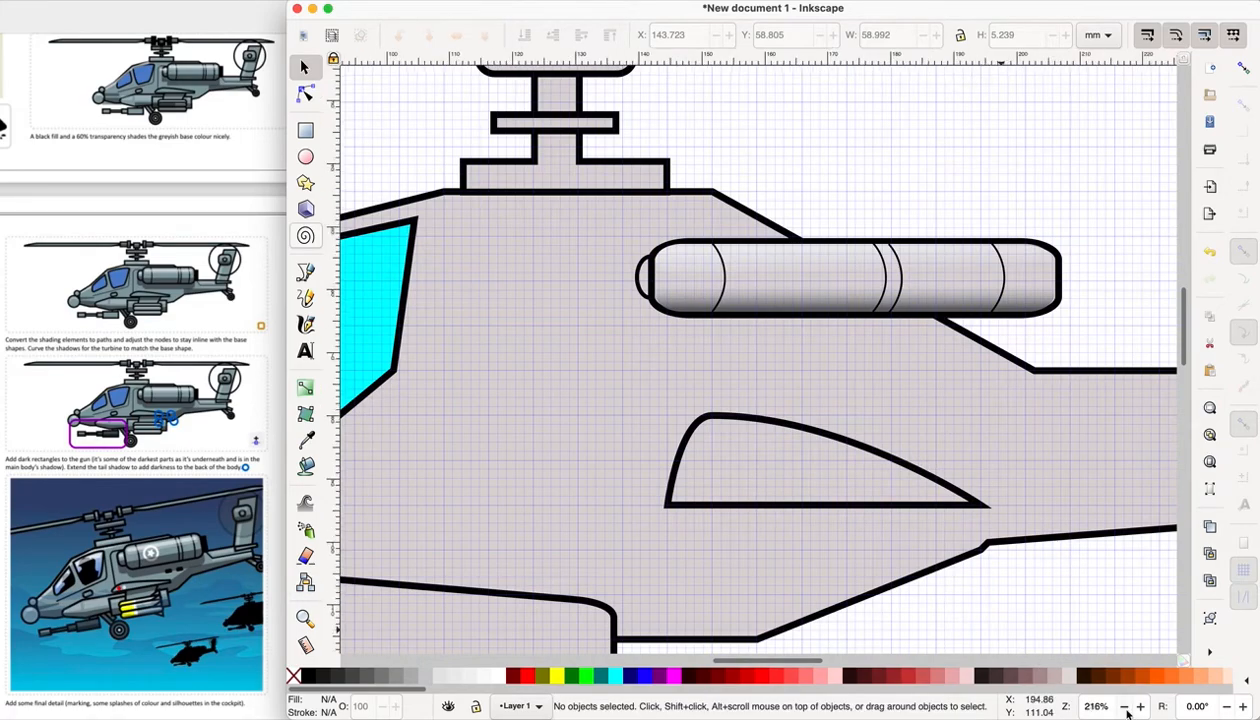
{"action": "left_click", "coordinate": [1124, 706]}
{"action": "left_click", "coordinate": [1124, 706]}
{"action": "left_click", "coordinate": [1125, 707]}
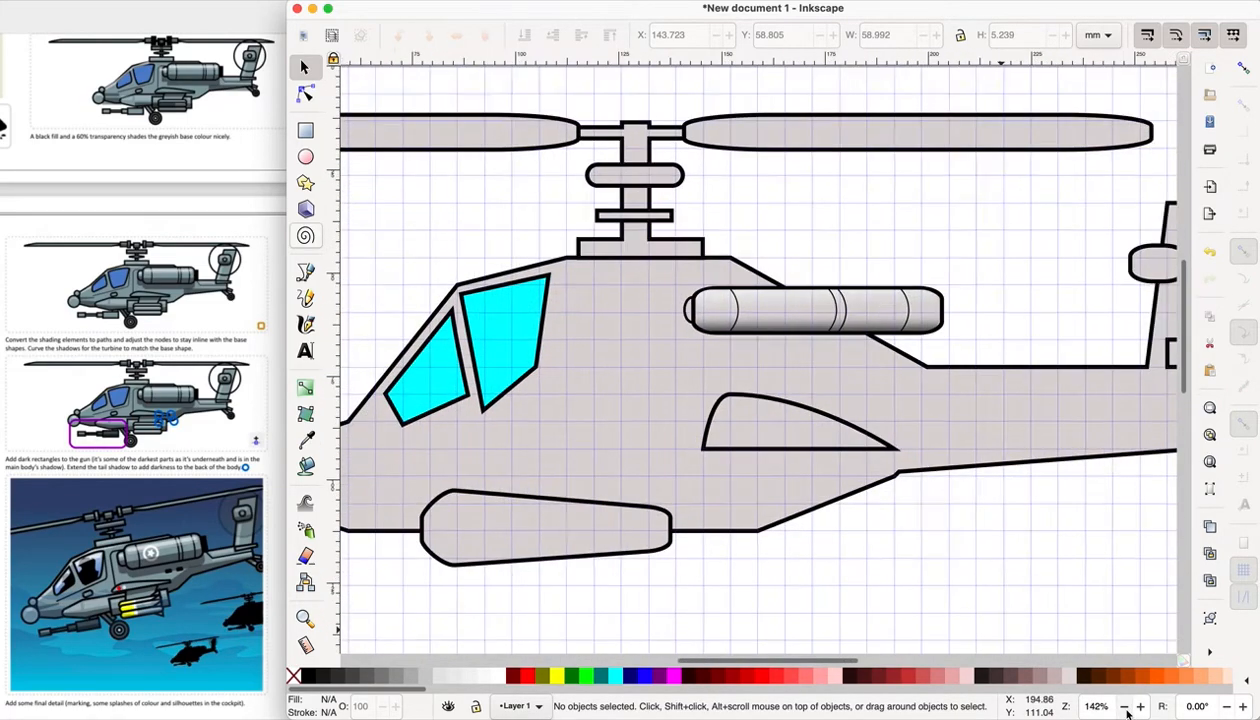
{"action": "left_click", "coordinate": [1125, 707]}
{"action": "left_click", "coordinate": [1125, 707]}
{"action": "left_click", "coordinate": [1125, 707]}
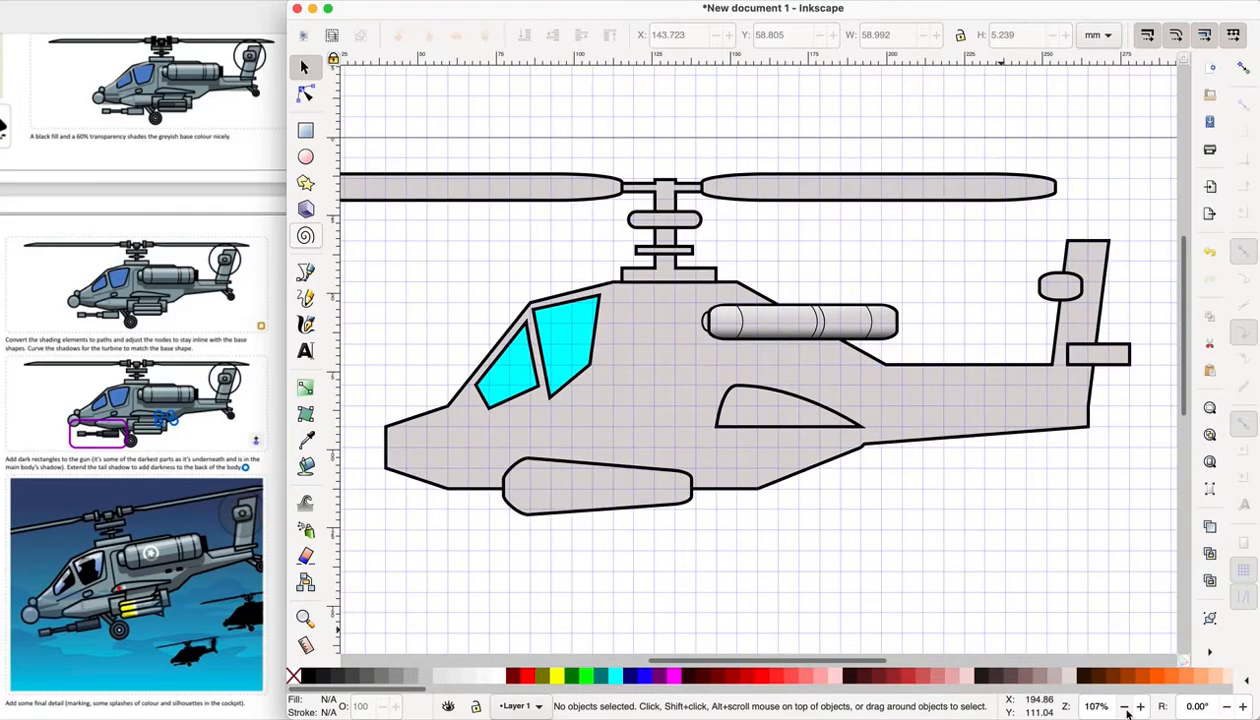